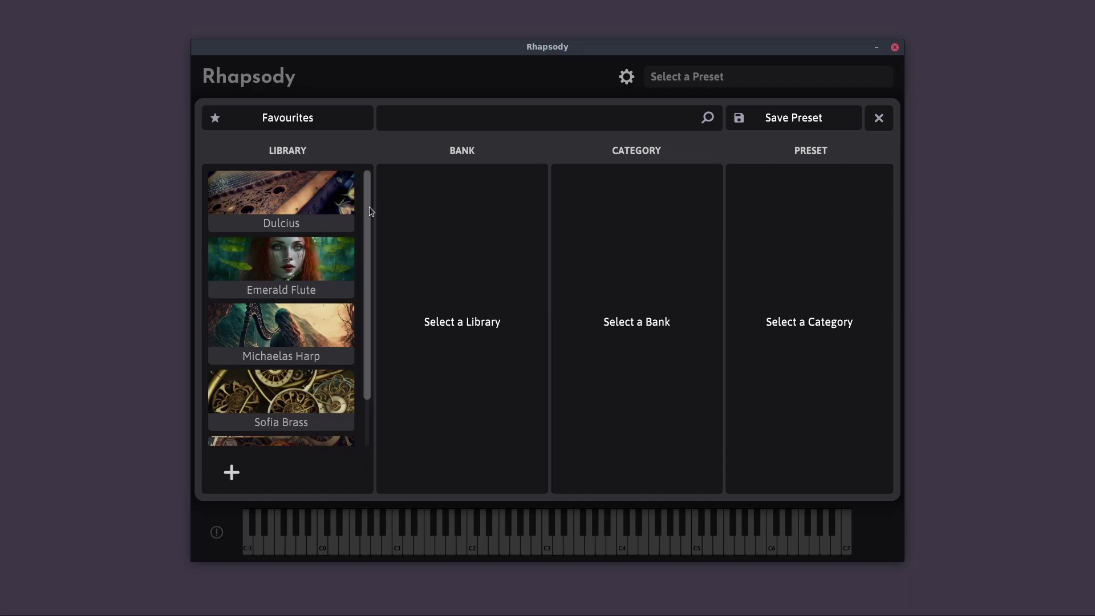
- Browse the Sofia Woodwinds library, viewing the presets for Bb Clarinet I under Clarinets and Concert Flute II under Flutes
left_click_drag(369, 207, 368, 263)
left_click(322, 390)
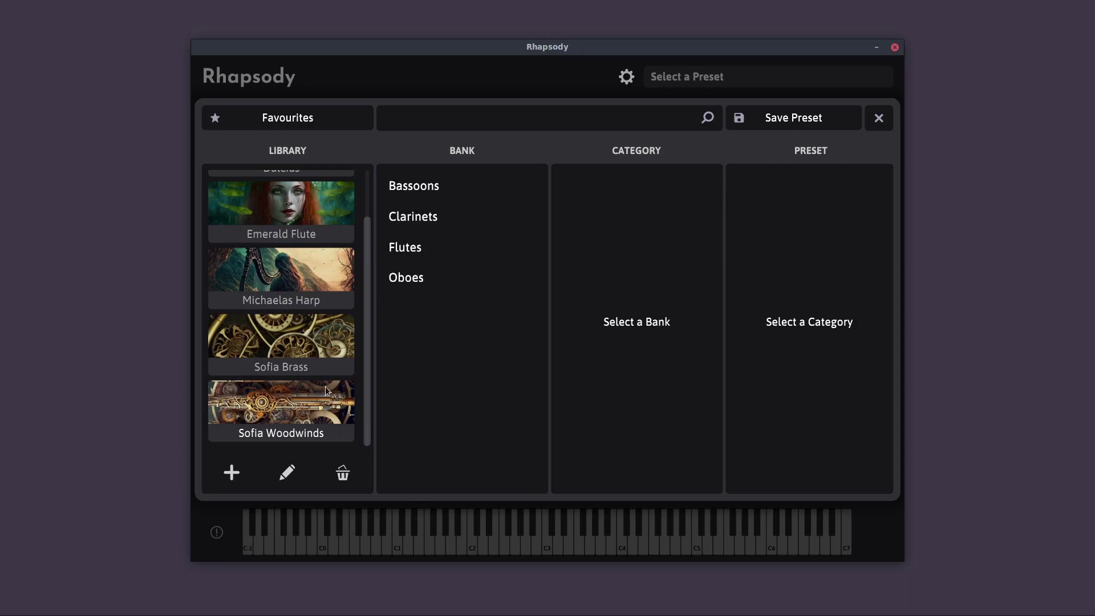
left_click(420, 217)
left_click(597, 206)
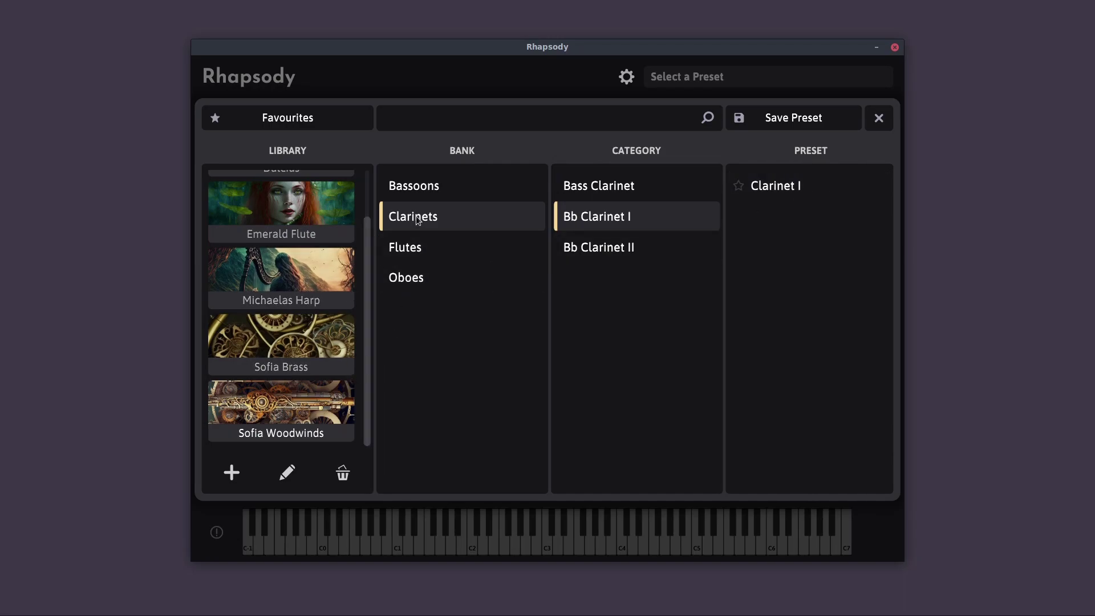
left_click(416, 251)
left_click(620, 249)
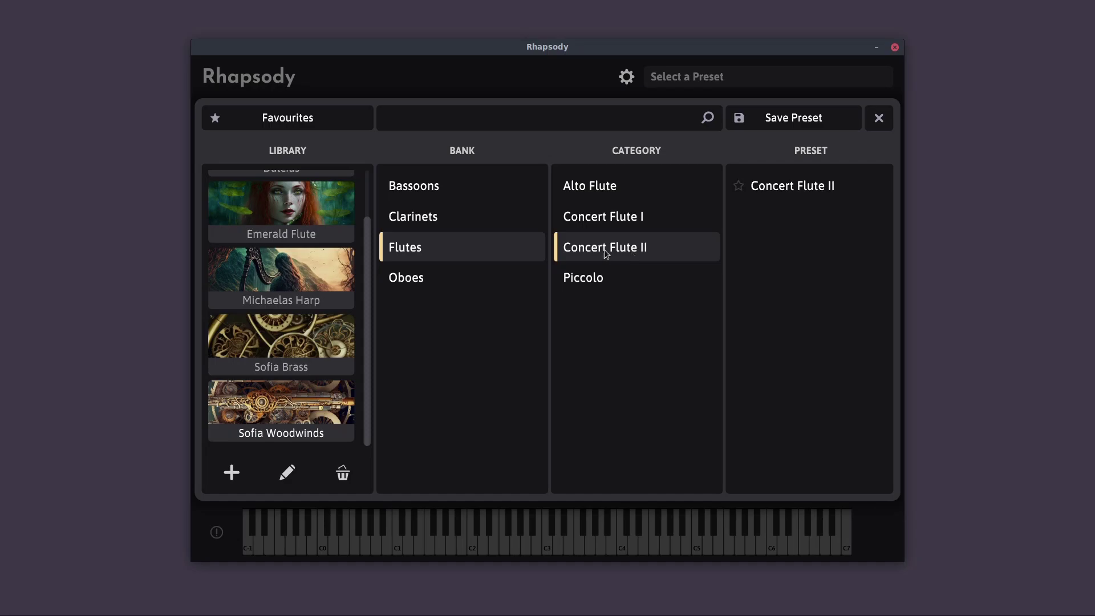
- Load the Default preset from the Factory category of the Dulcius library's Persian Santur bank
scroll(342, 228, "up", 1)
left_click(334, 204)
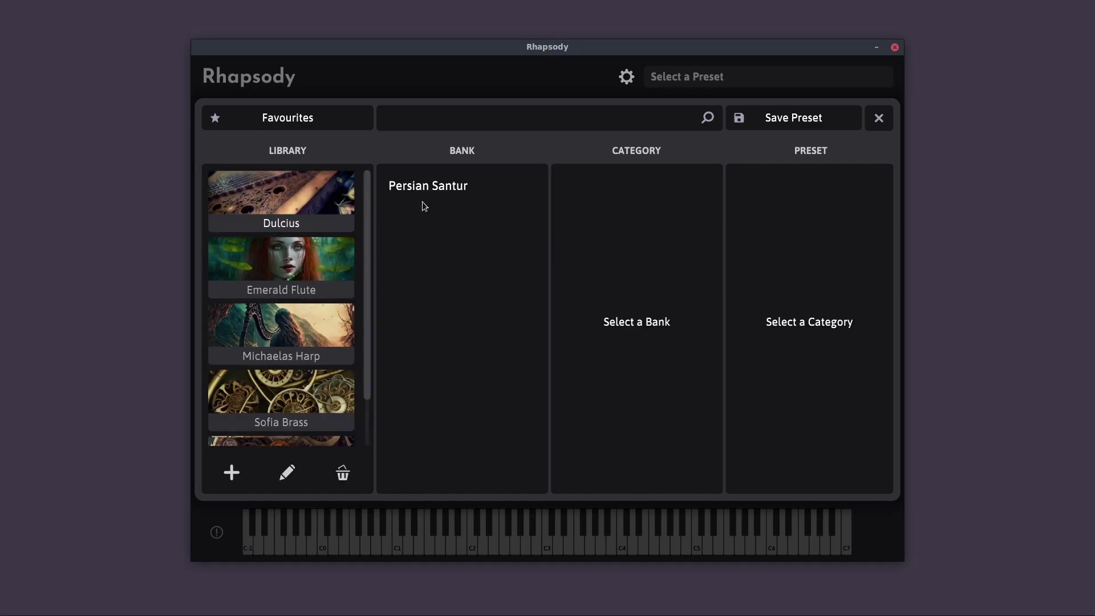
left_click(423, 197)
left_click(602, 190)
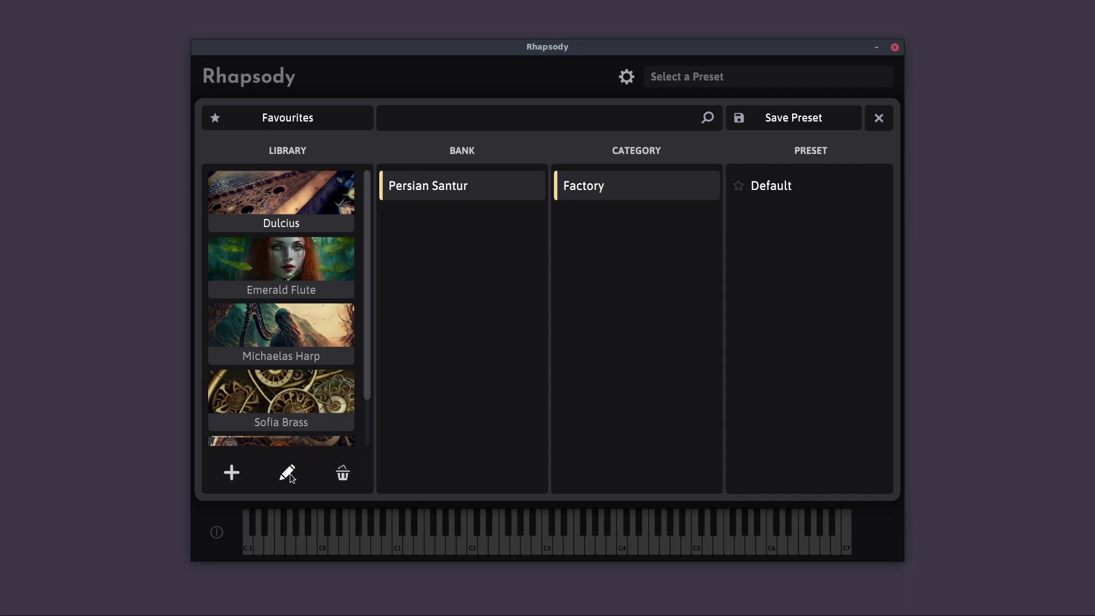
left_click(342, 475)
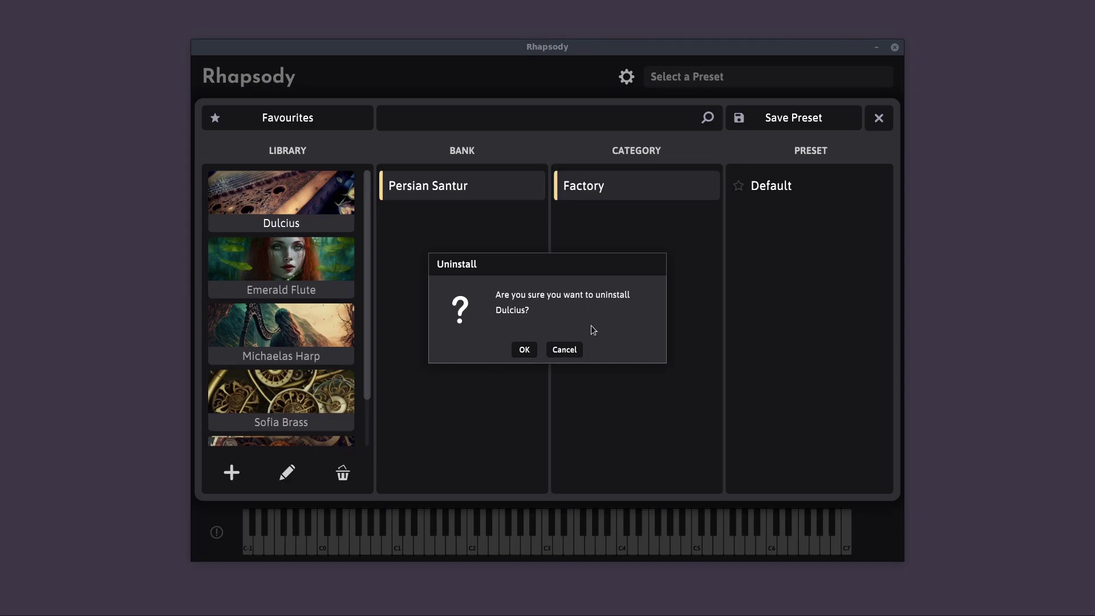
left_click(575, 350)
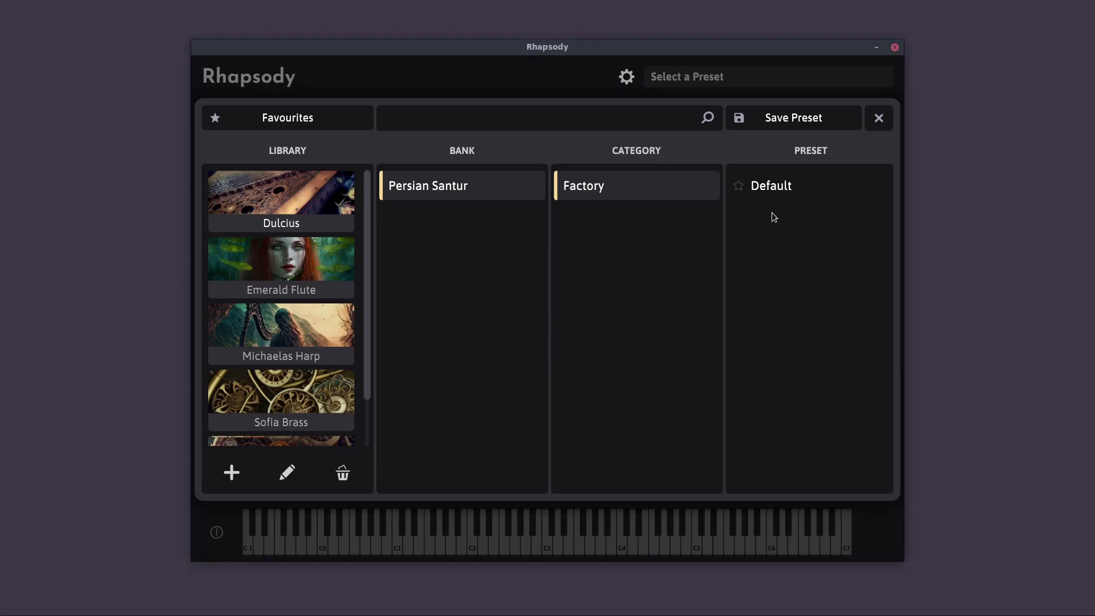
left_click(789, 189)
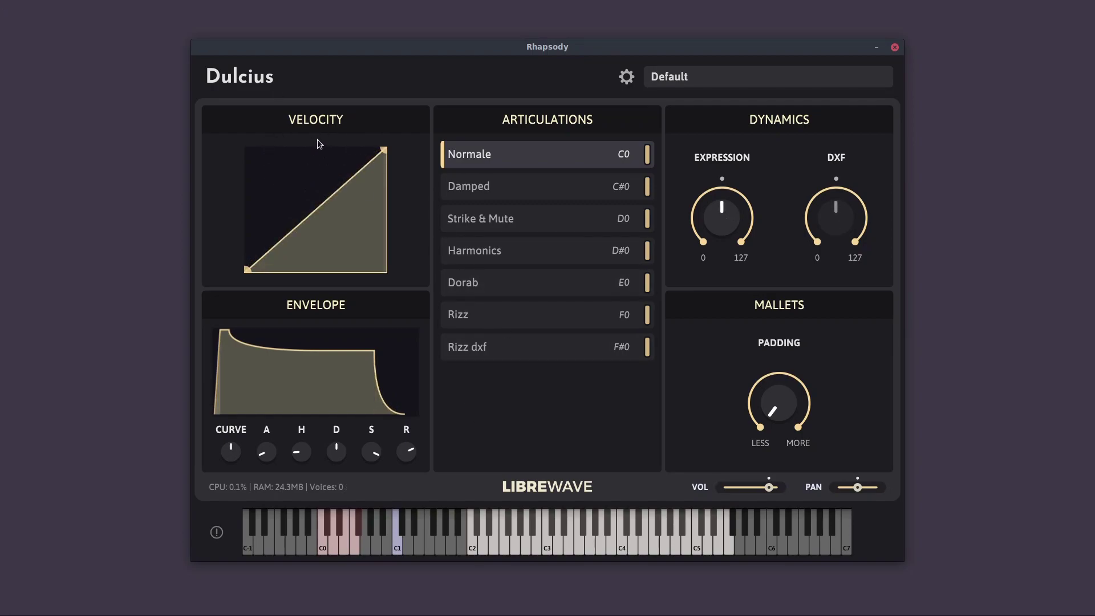
- Add two control points to the velocity curve, placing one low near its start and one high near its end
left_click_drag(308, 215, 346, 238)
double_click(297, 190)
left_click_drag(285, 258, 263, 195)
left_click_drag(346, 238, 343, 182)
left_click_drag(261, 195, 268, 251)
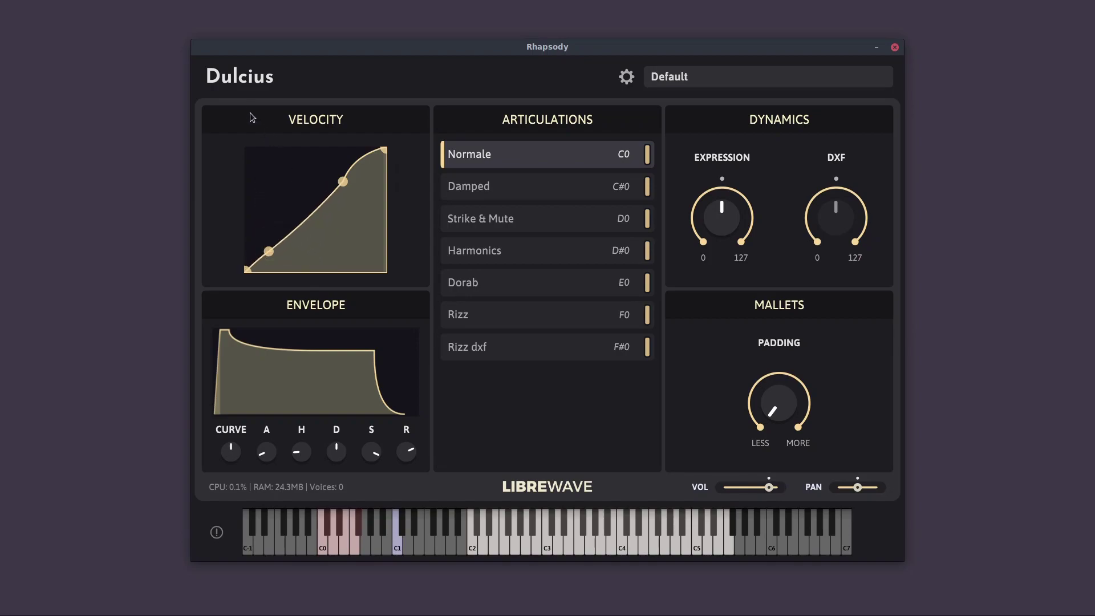
- Delete the two added points from the velocity curve and bow the remaining curve slightly upward
left_click_drag(305, 217, 308, 155)
double_click(342, 182)
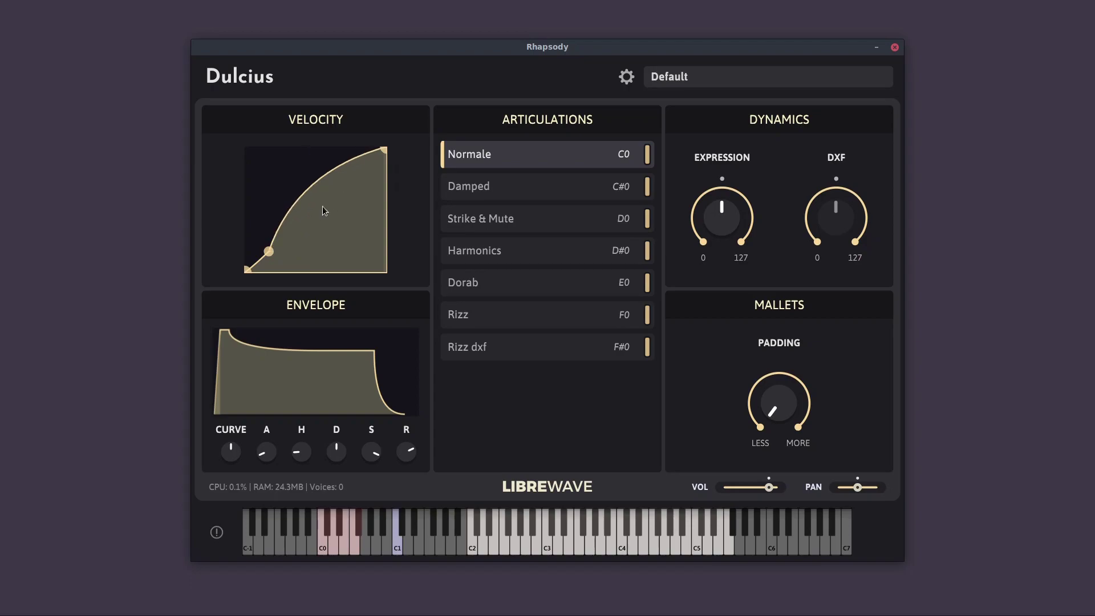
double_click(270, 252)
left_click_drag(370, 163, 307, 248)
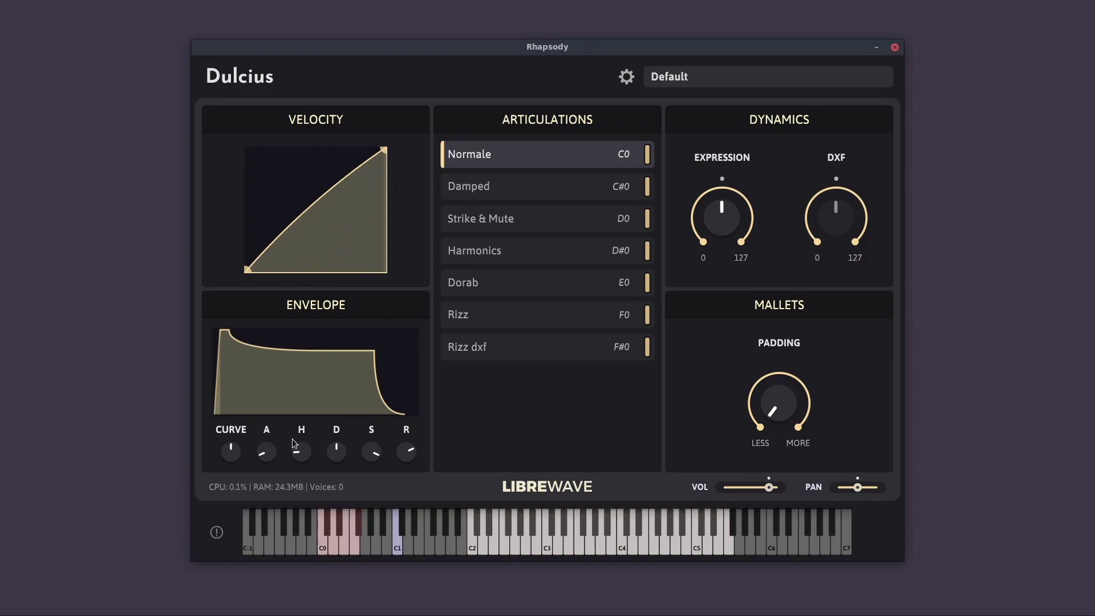
- Lower the attack curve and lengthen the attack in the Normale articulation's envelope
left_click_drag(235, 448, 266, 440)
left_click_drag(230, 452, 235, 492)
left_click_drag(269, 451, 270, 475)
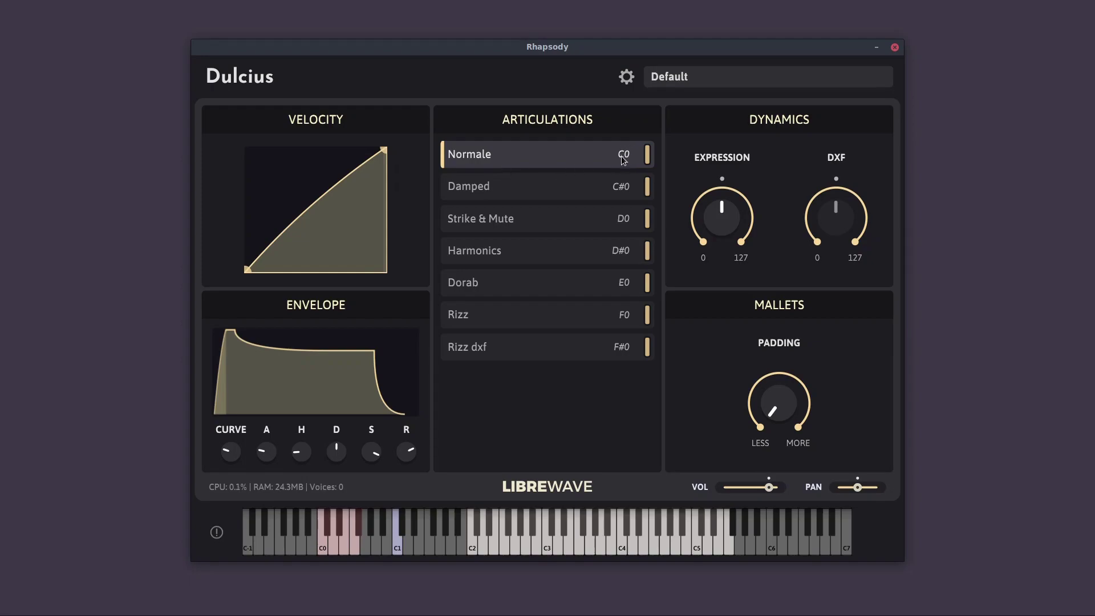
- Switch to the Damped articulation and return to Normale to compare their separate envelope settings
left_click(622, 190)
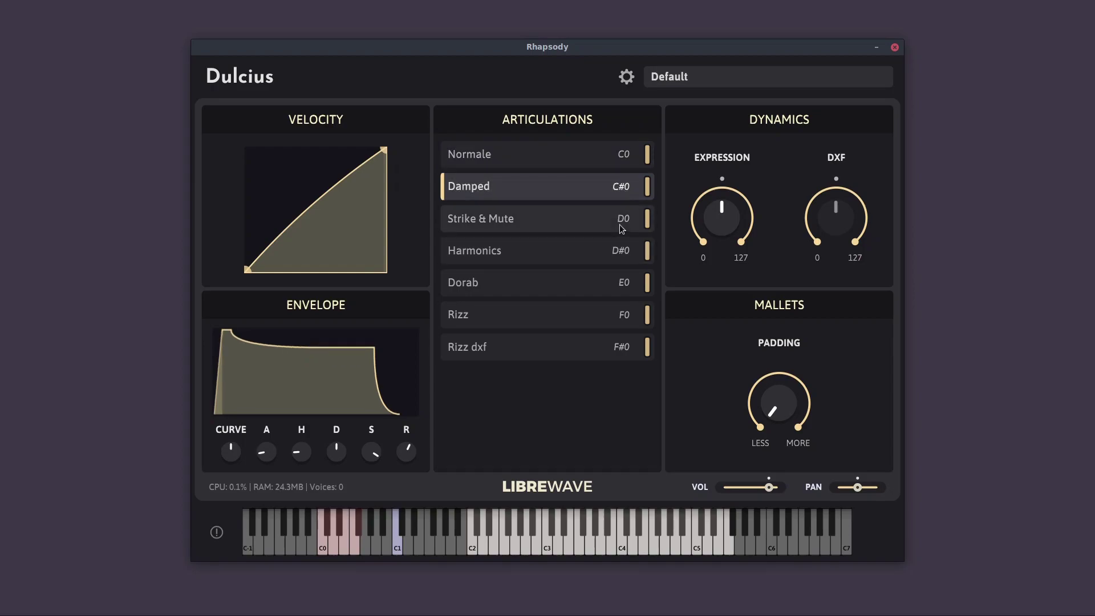
key("Down")
key("Down")
left_click(627, 163)
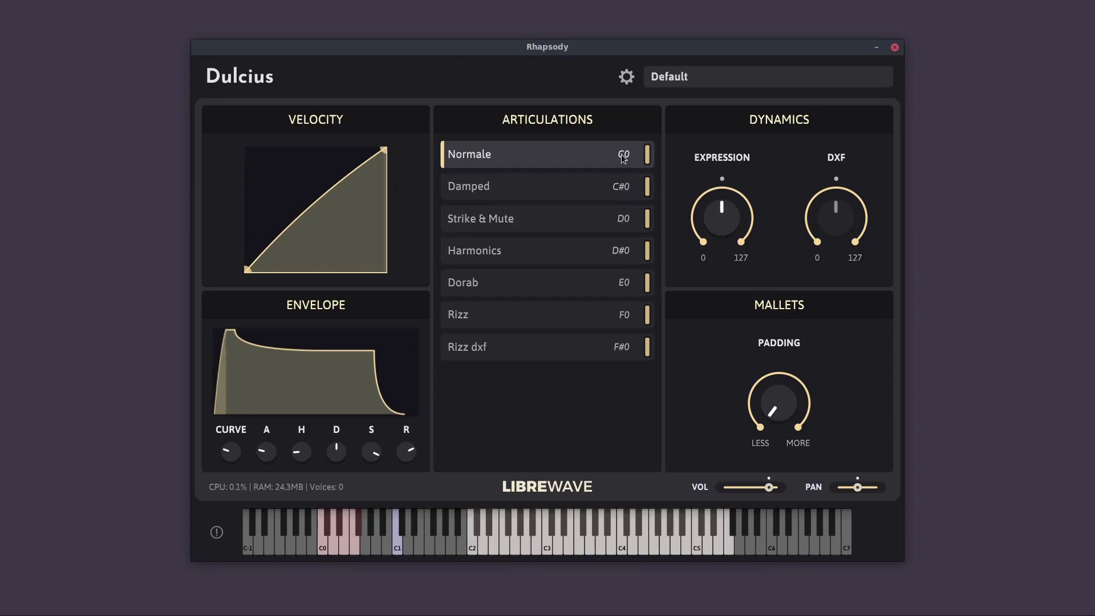
- Step through the articulations one by one from Damped to Rizz dxf
key("Down")
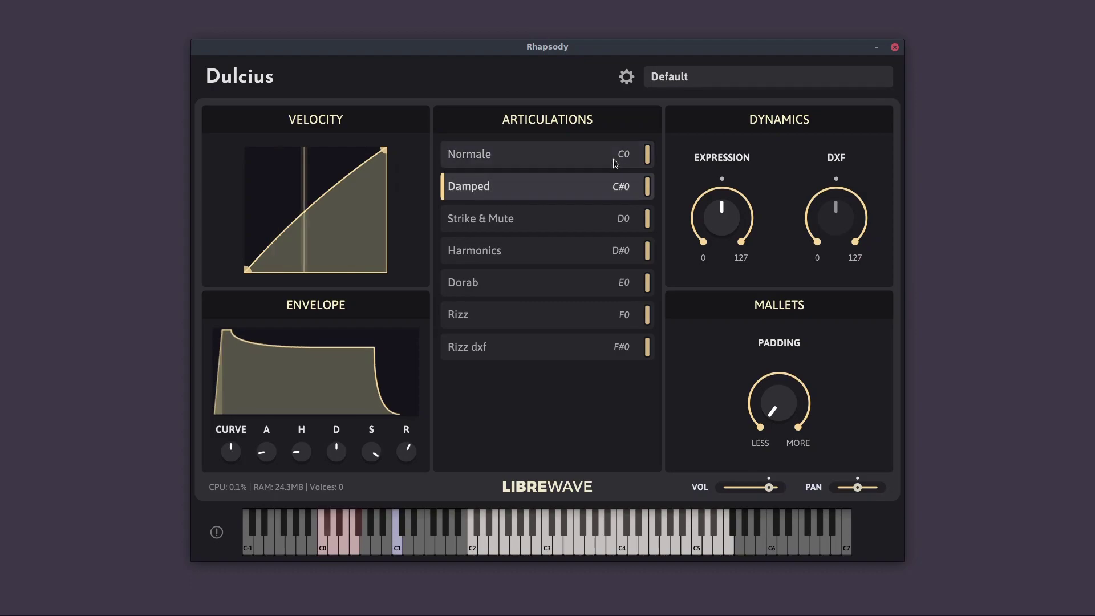
key("Down")
key("Down")
key("Down")
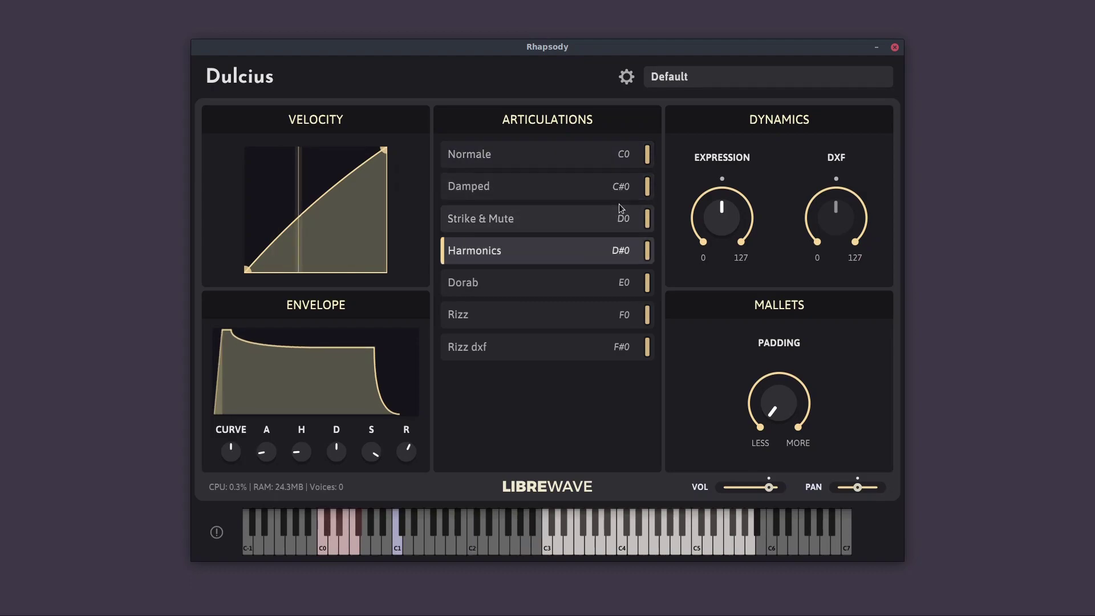
key("Down")
key("Down")
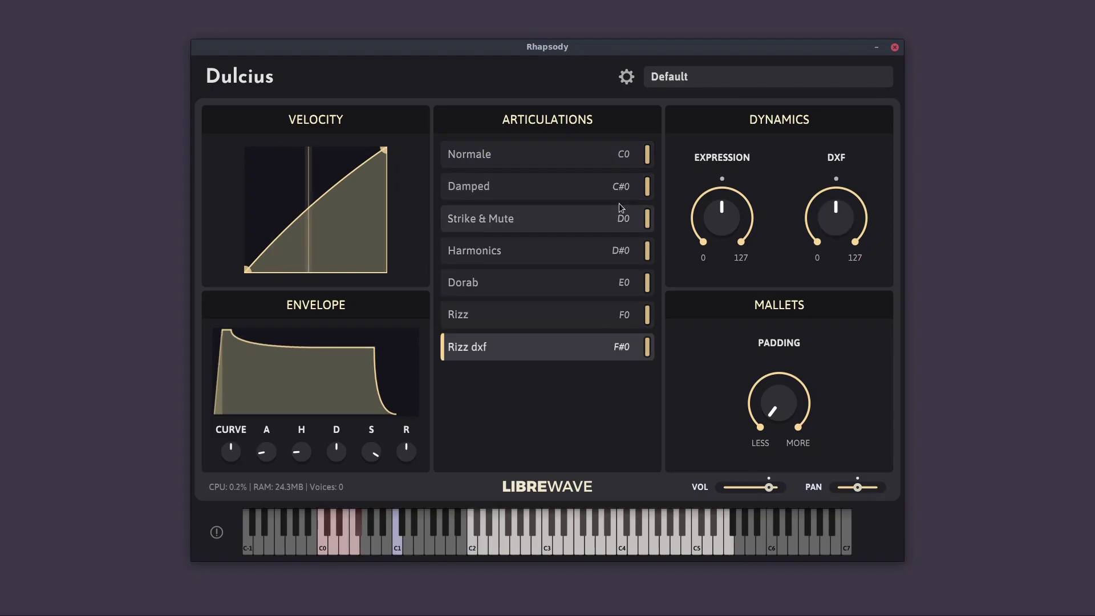
key("Down")
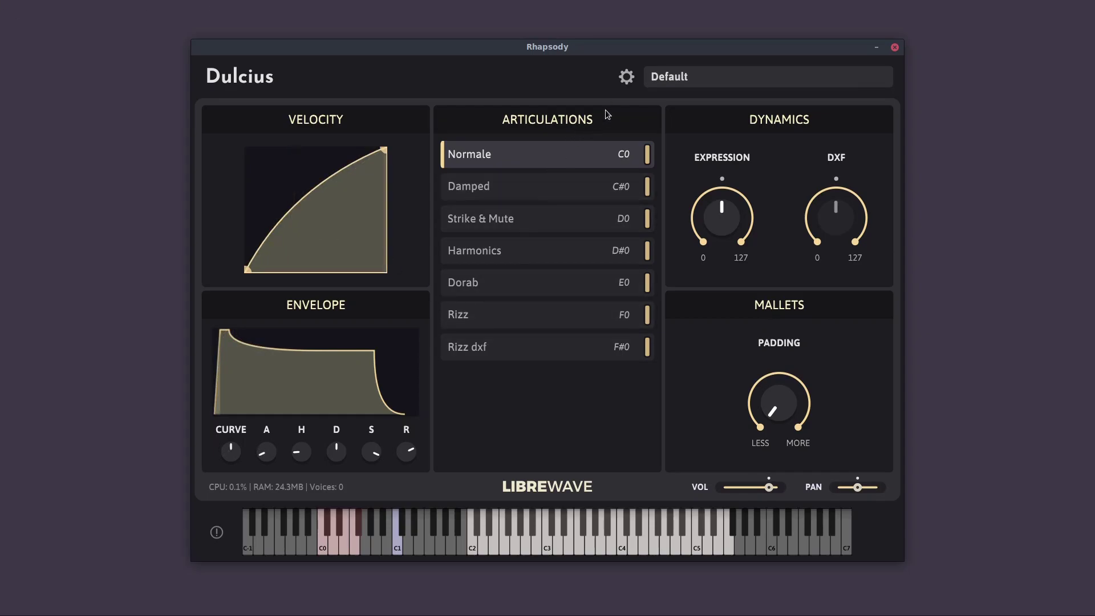
- Open the engine settings and change the UI zoom factor to 100%, 75% and back to 125%
left_click(625, 78)
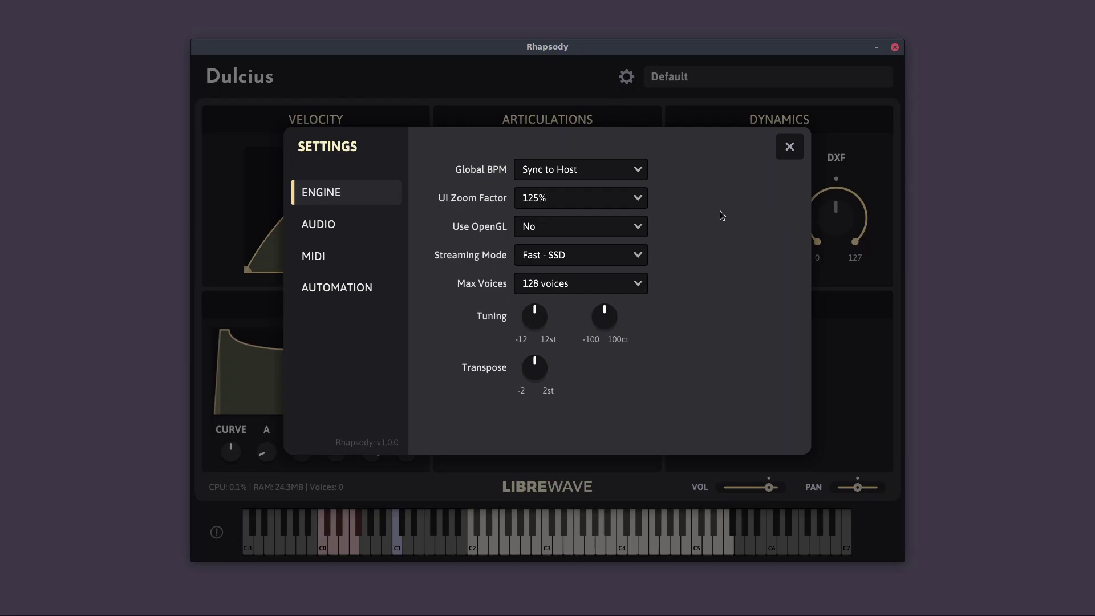
left_click(546, 199)
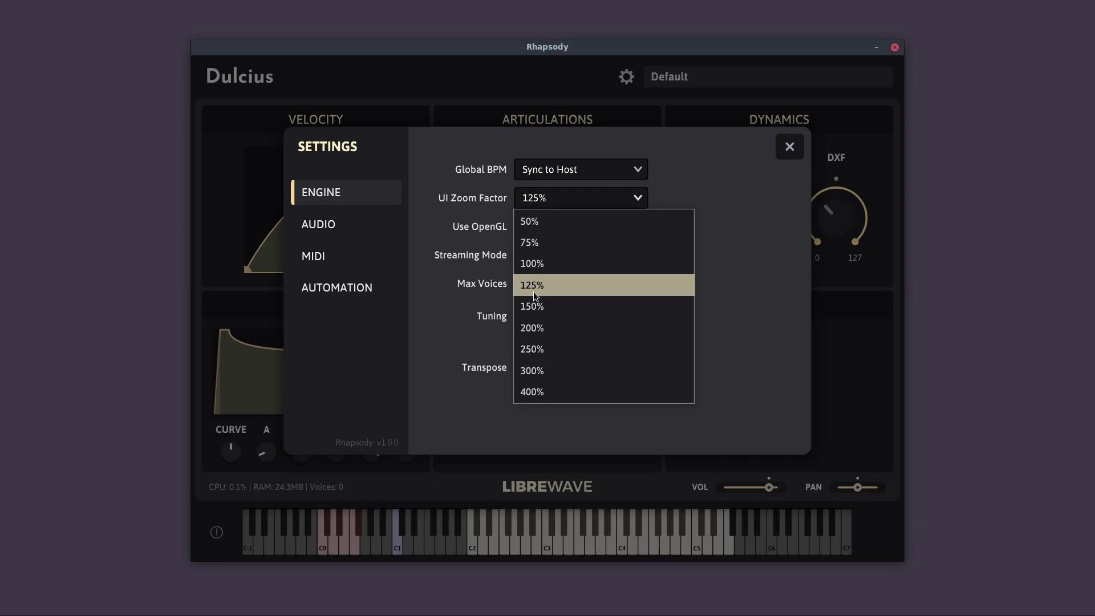
left_click(542, 263)
left_click(472, 173)
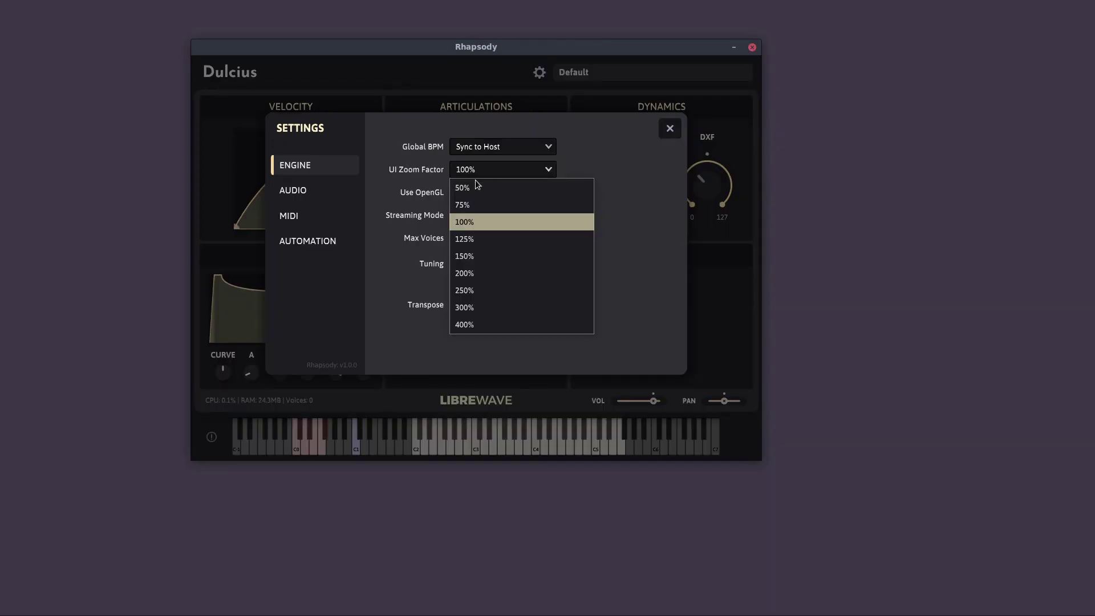
left_click(484, 205)
left_click(430, 143)
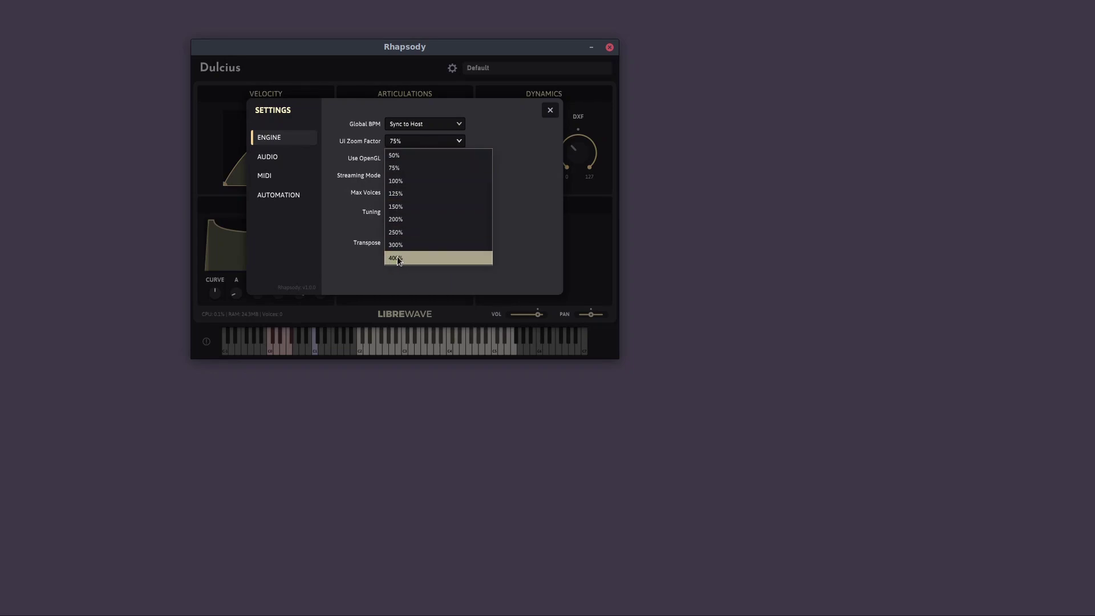
left_click(407, 194)
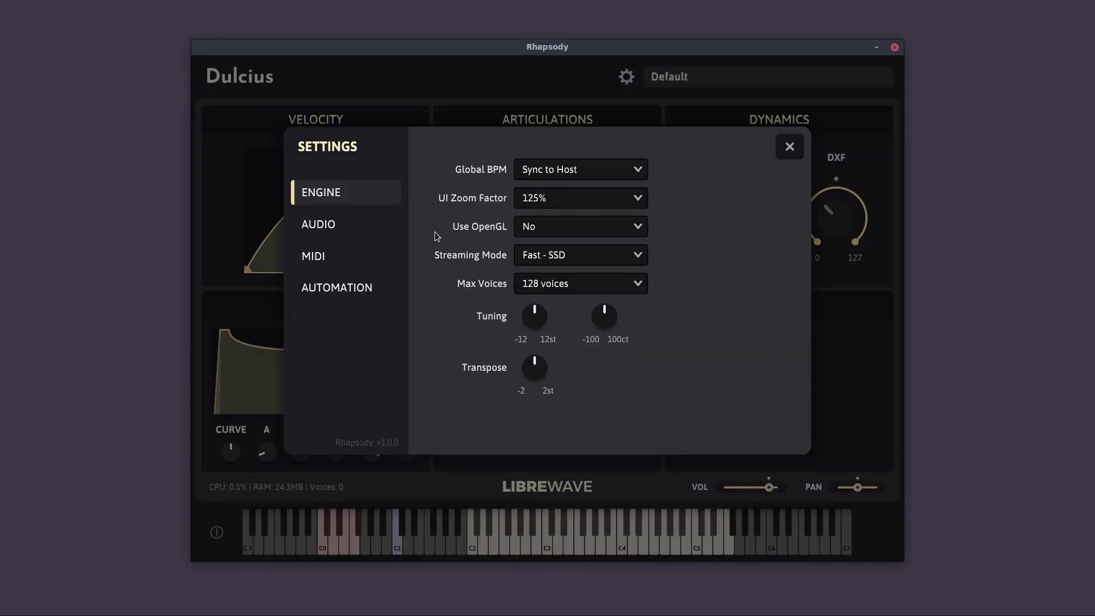
- Review the audio, MIDI and automation settings, and close the settings window
left_click(359, 216)
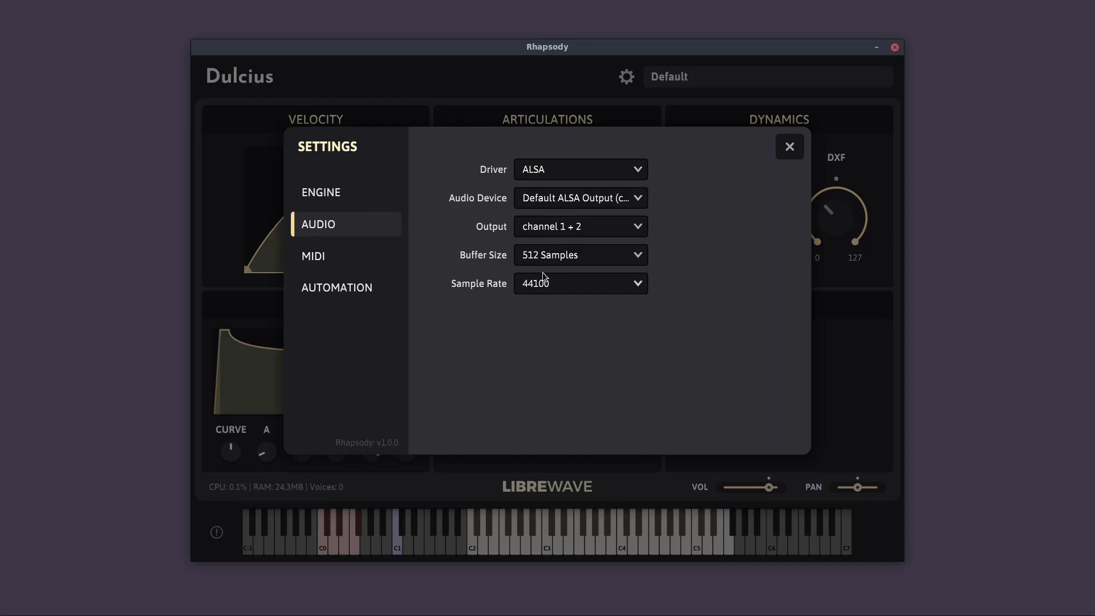
left_click(354, 265)
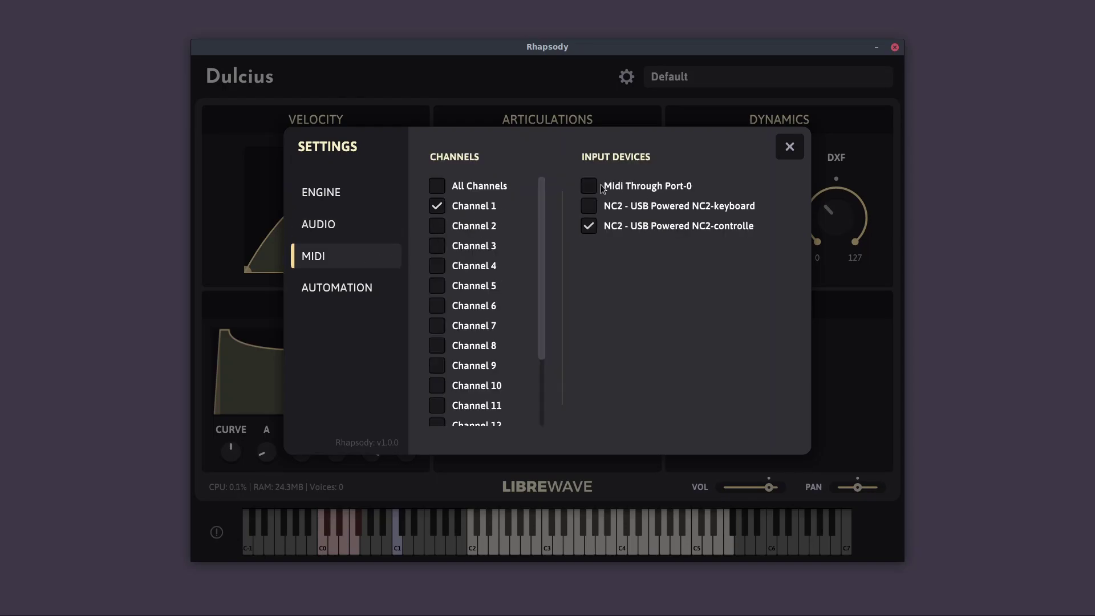
left_click(374, 288)
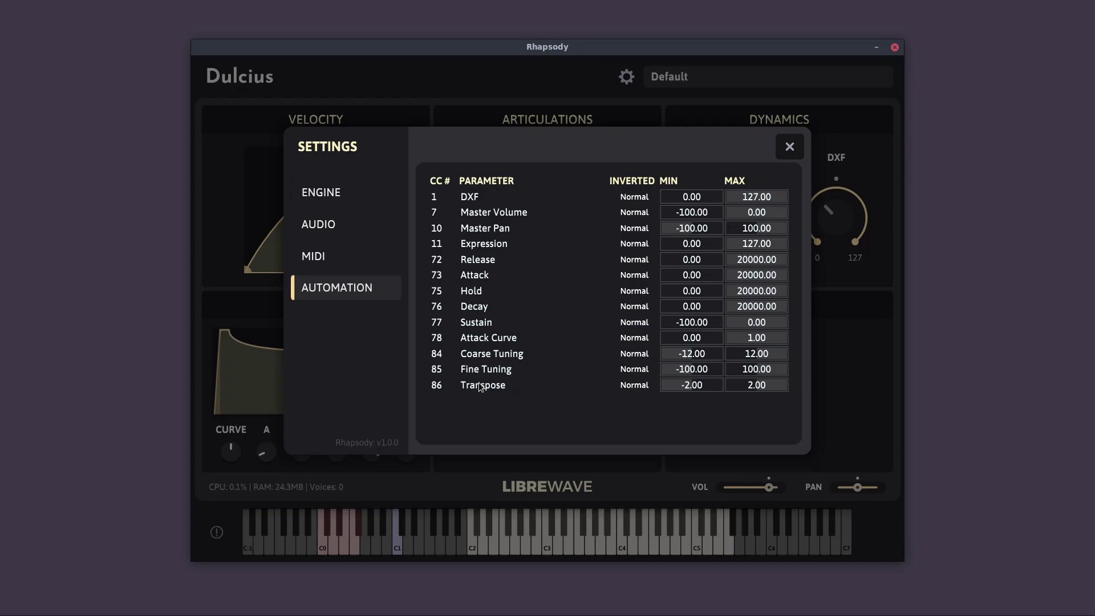
left_click(792, 147)
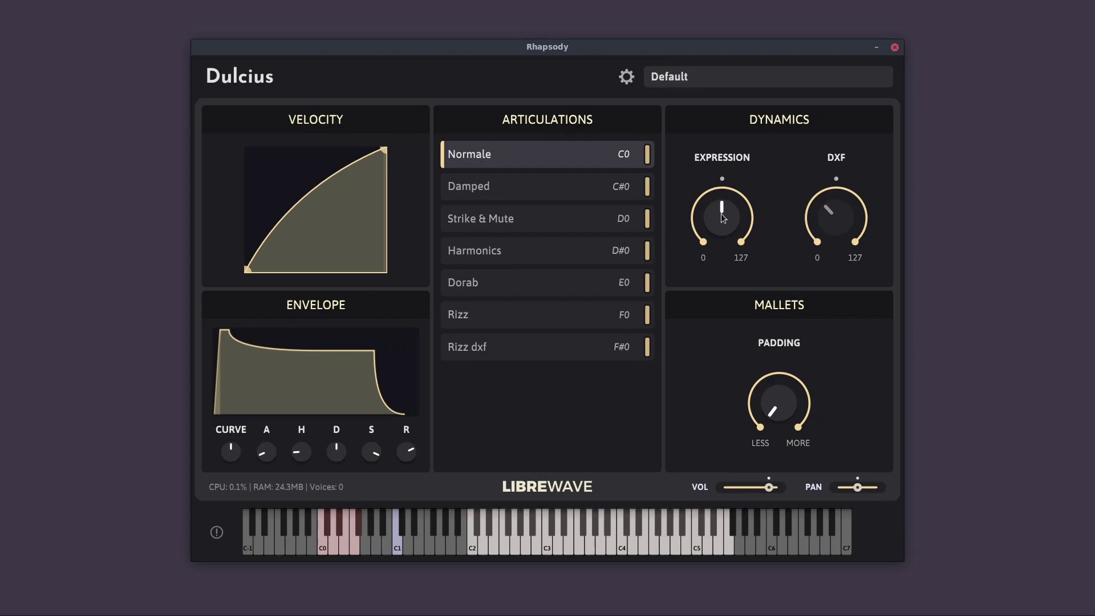
- Assign MIDI CC#50 to the Expression knob
right_click(721, 220)
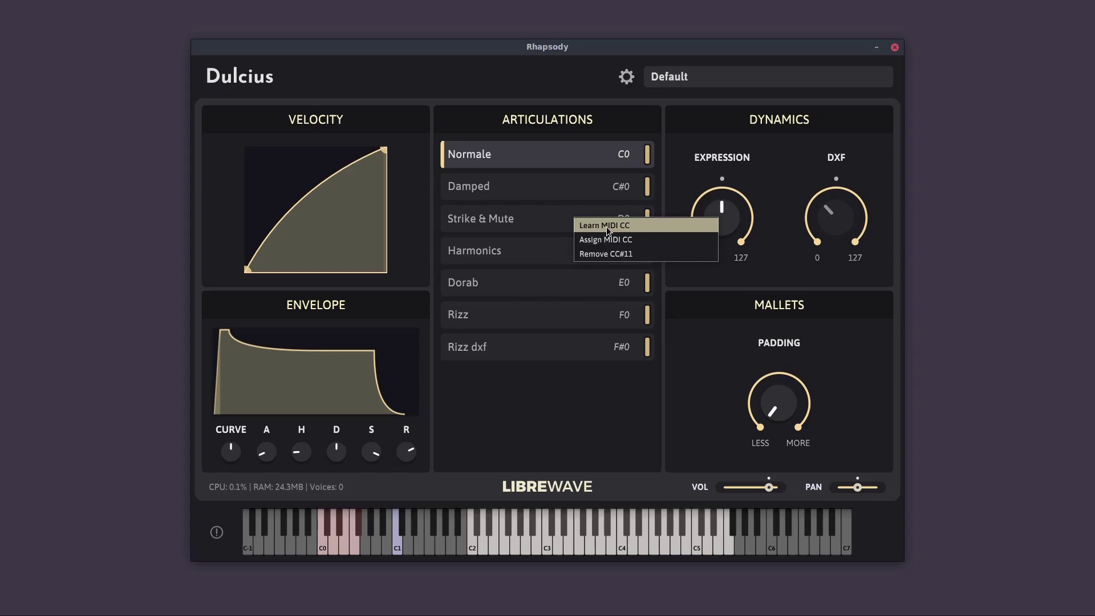
mouse_move(594, 241)
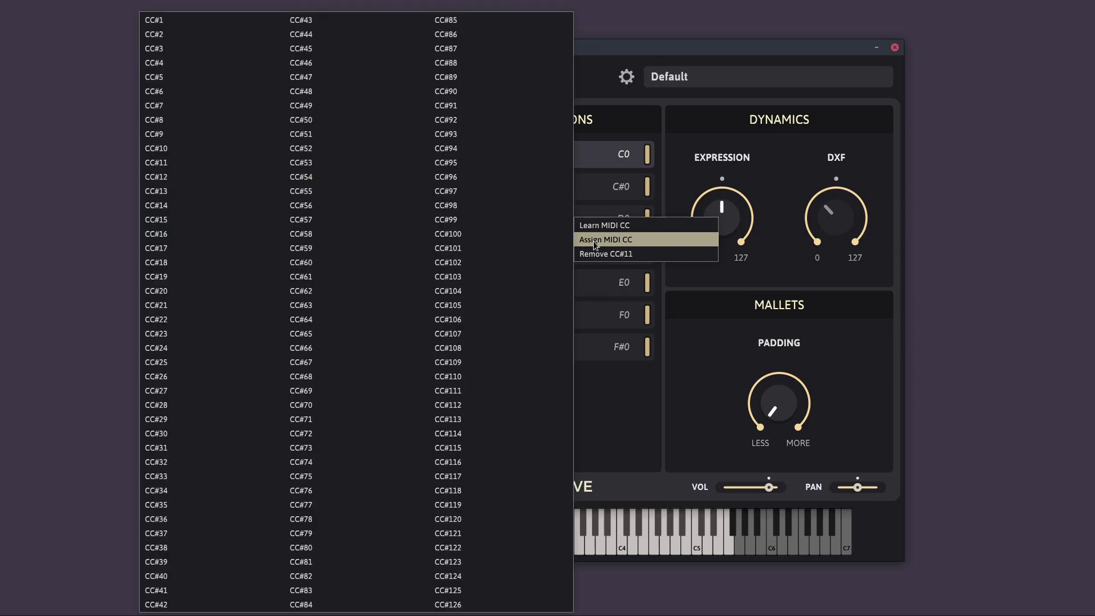
left_click(352, 120)
- Remove the Expression knob's CC#50 assignment and use MIDI learn to map the knob to CC#11
right_click(720, 214)
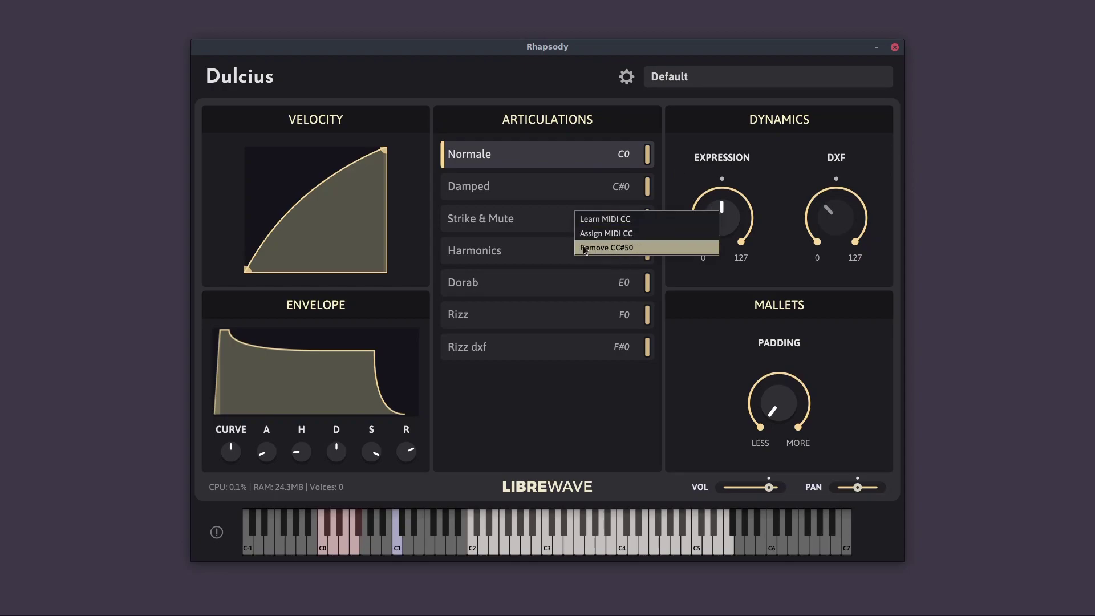
left_click(610, 248)
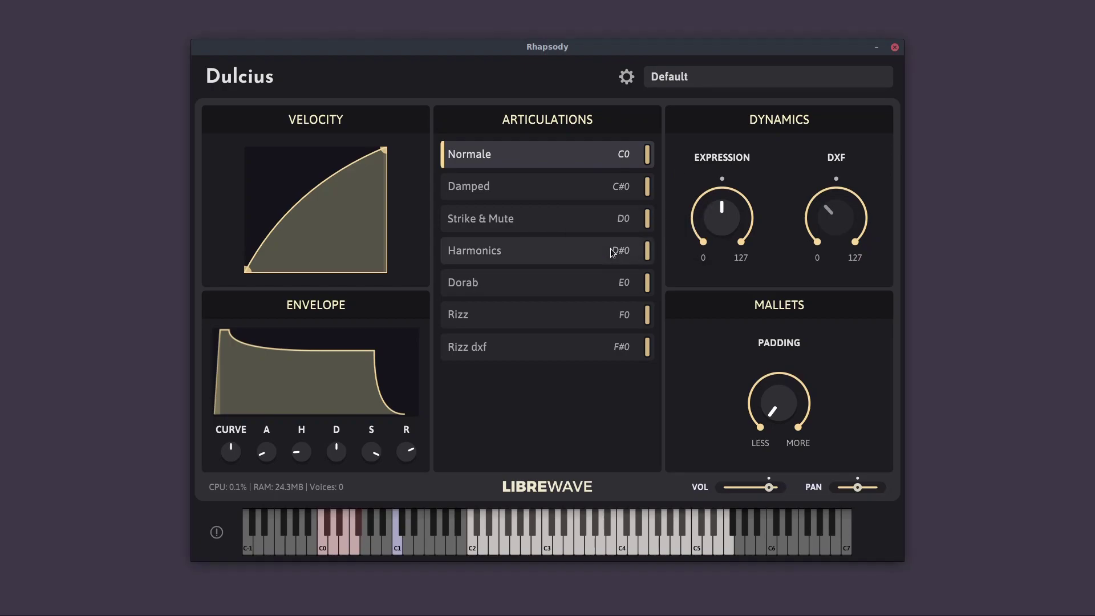
right_click(708, 226)
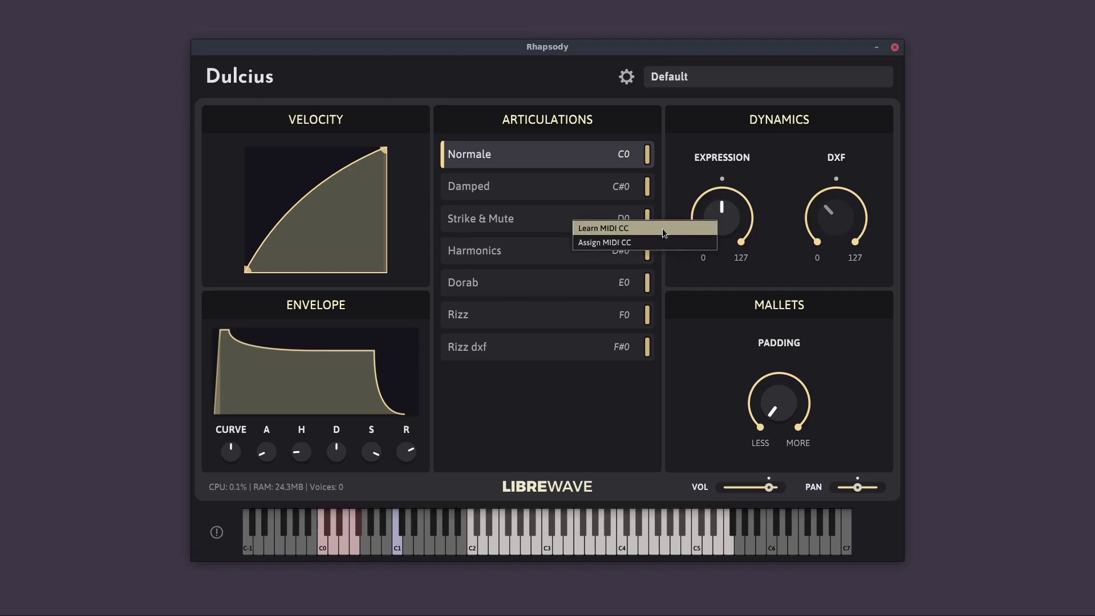
left_click(600, 229)
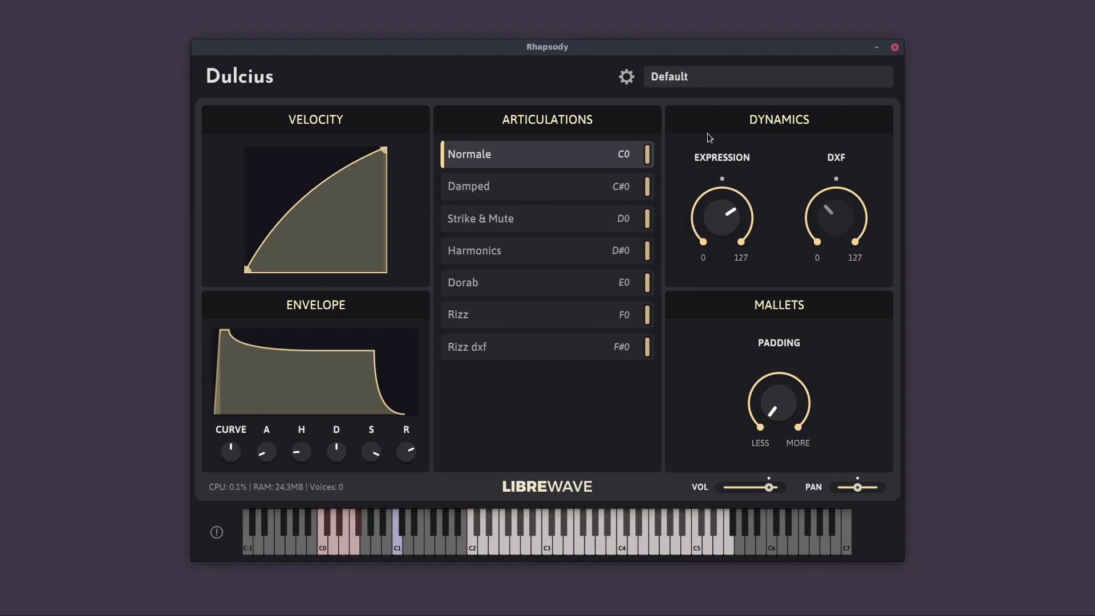
right_click(723, 222)
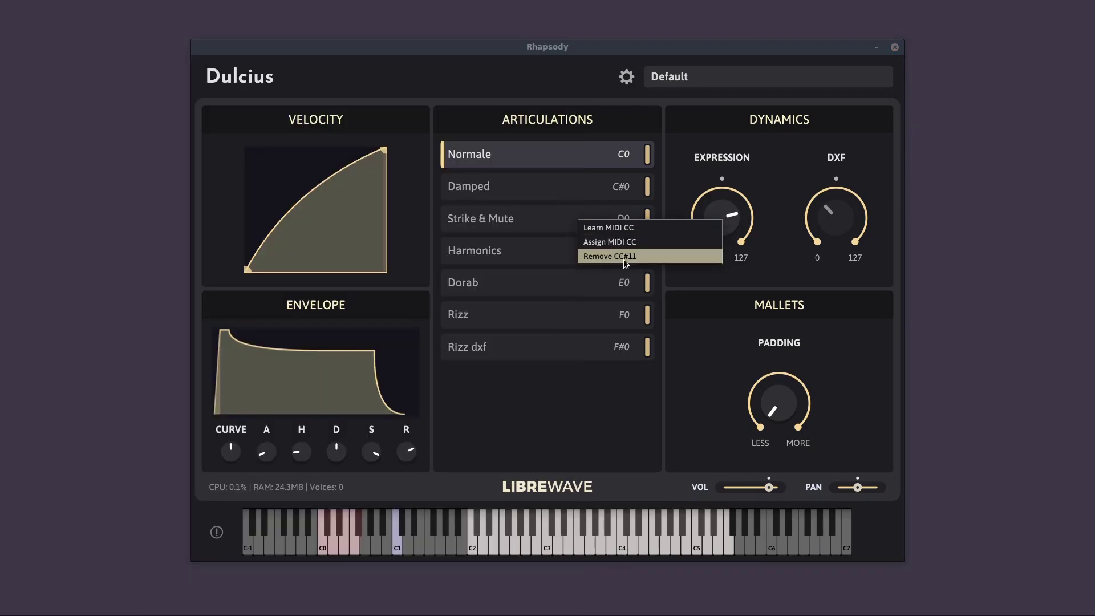
left_click(772, 157)
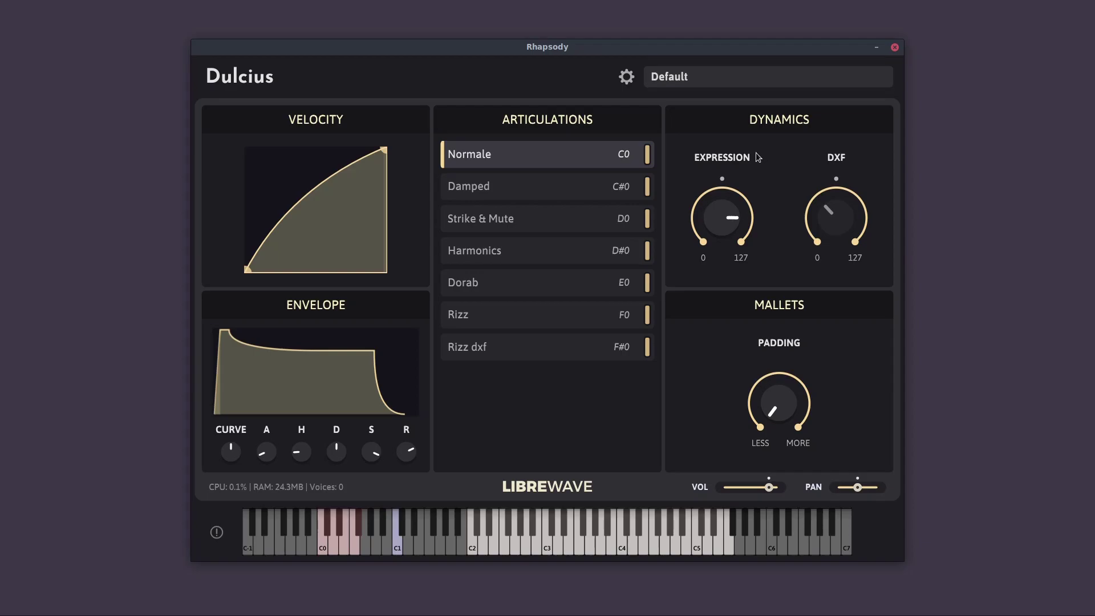
- Open the preset browser and start saving over the Default preset, but cancel the file replacement
left_click(675, 80)
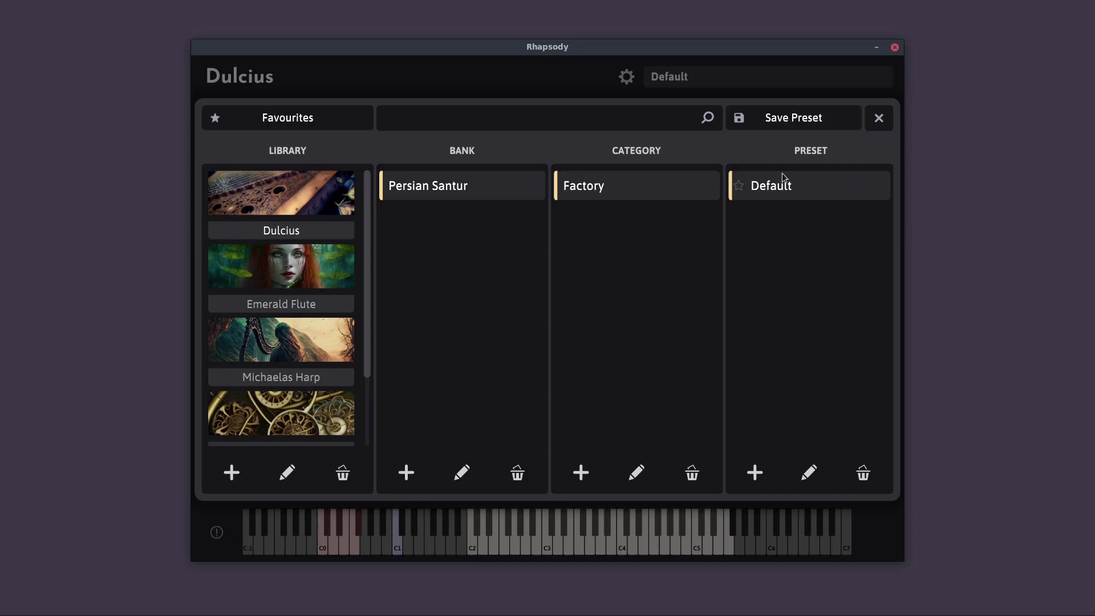
left_click(794, 118)
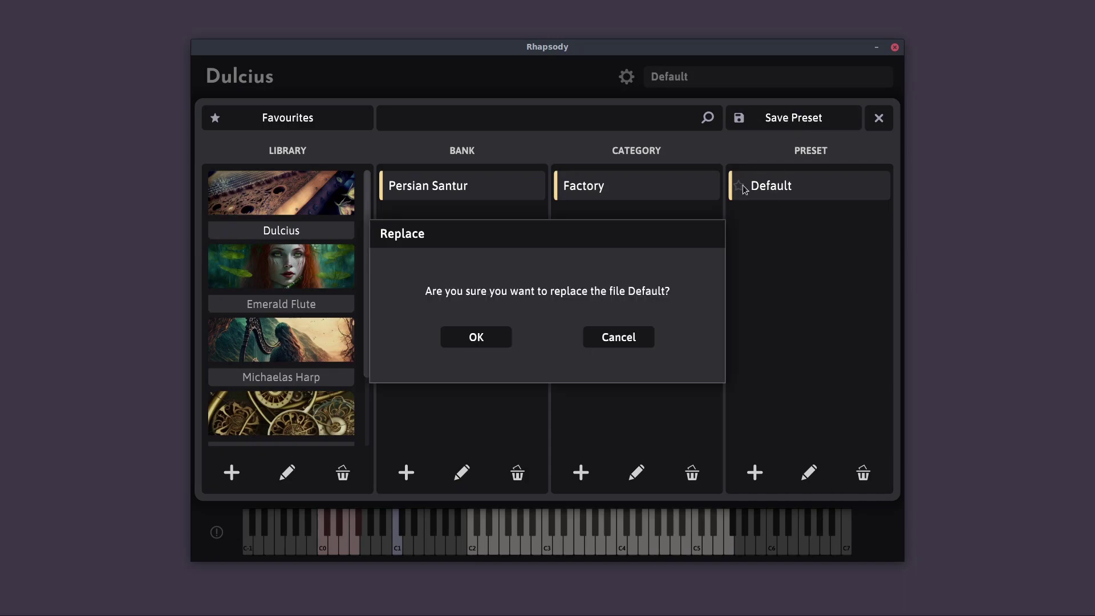
left_click(640, 335)
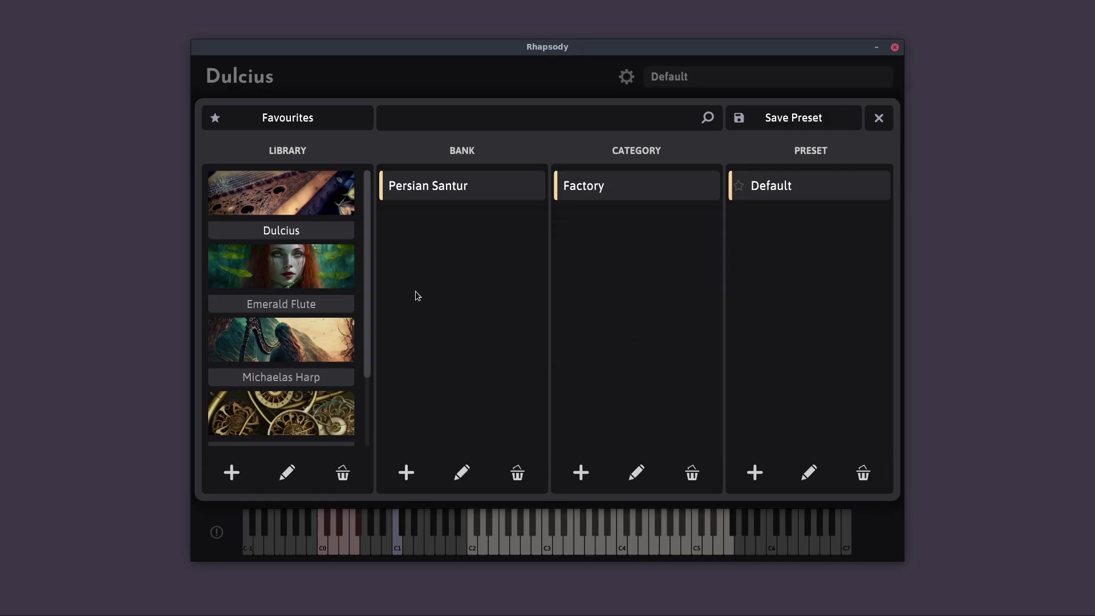
- Load the Default preset of the Emerald Flute library from the Factory bank's Standard category
left_click(285, 277)
left_click(447, 191)
left_click(610, 185)
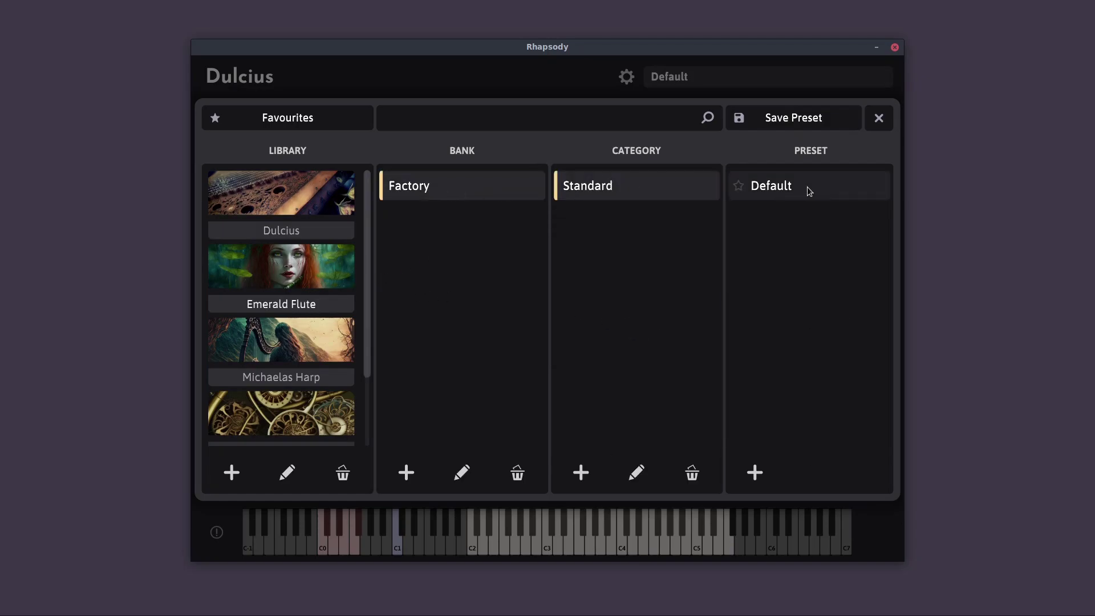
left_click(813, 186)
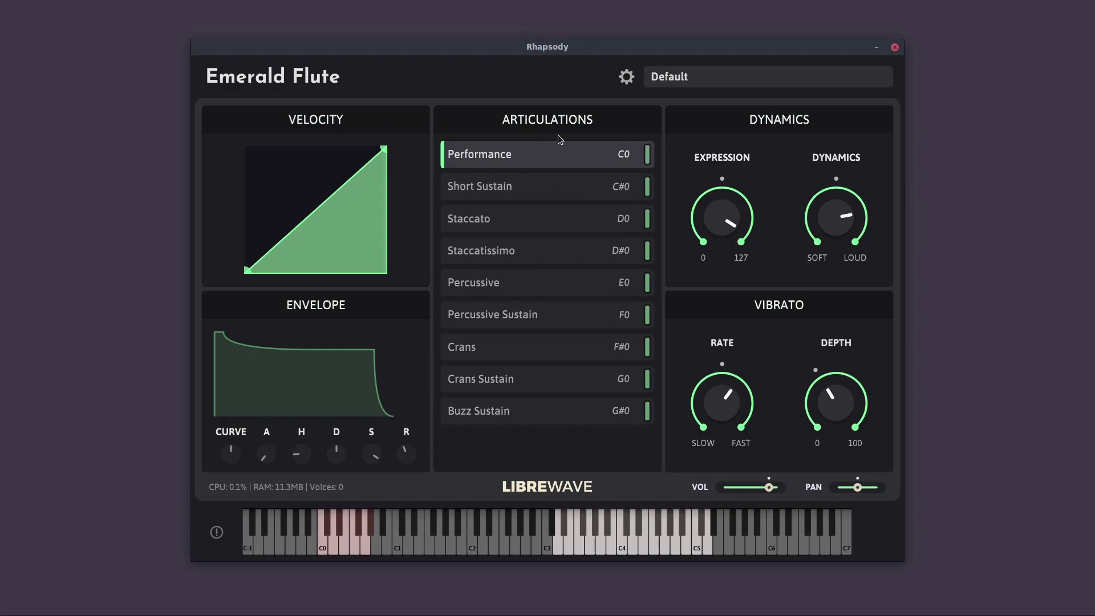
- Select the Staccato and Staccatissimo articulations in turn, and lower the Staccato articulation's level to about half
left_click(544, 219)
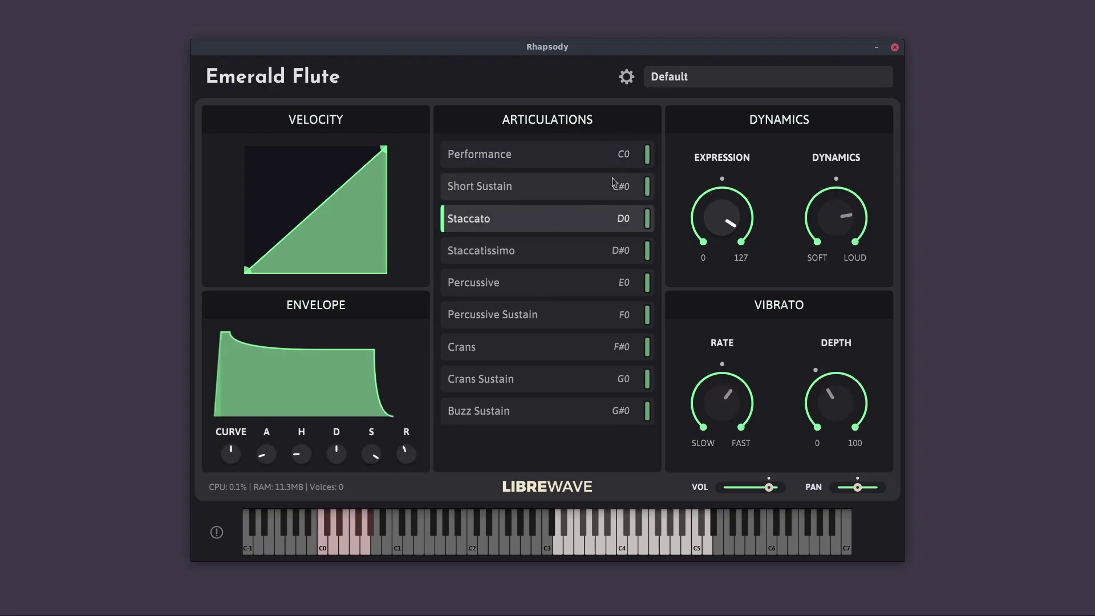
left_click(543, 247)
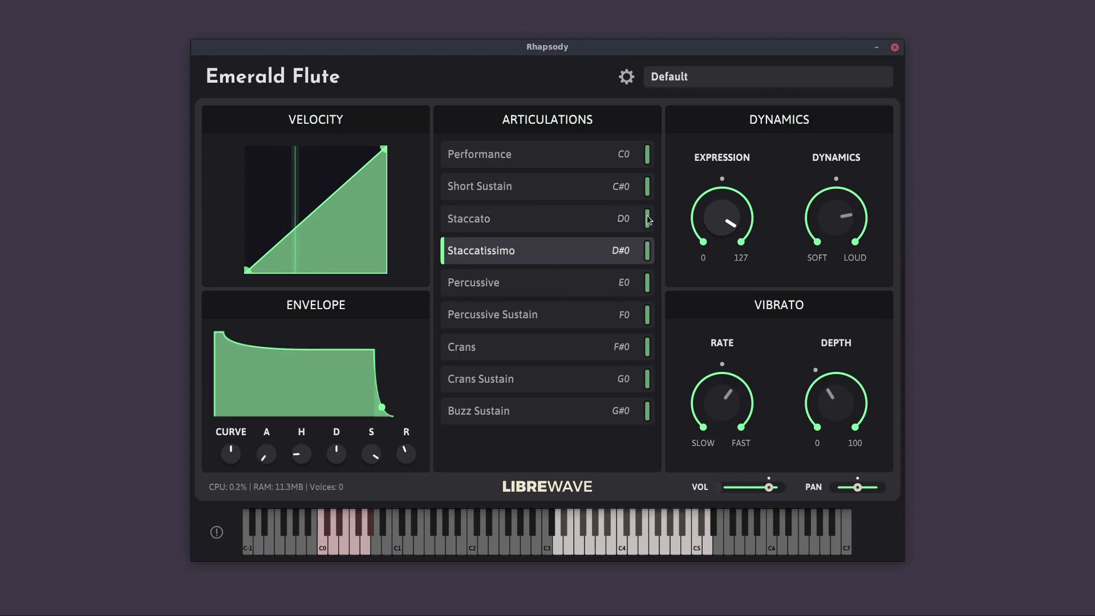
left_click_drag(648, 220, 648, 229)
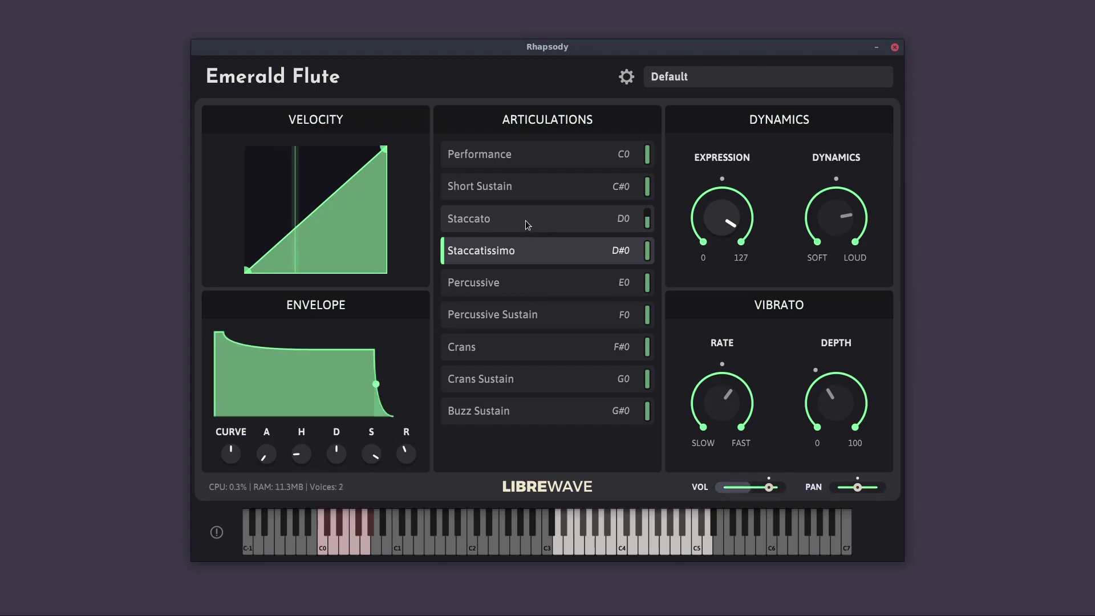
- Alternate between Staccato and Staccatissimo to compare their levels, and restore the Staccato level to full
left_click(525, 220)
left_click(562, 245)
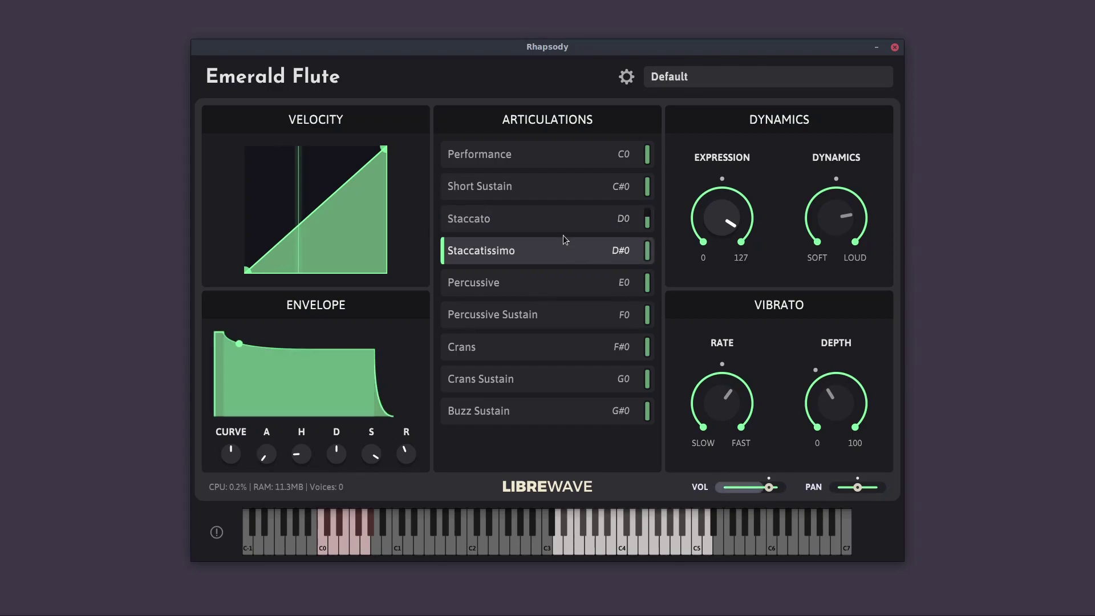
left_click(562, 224)
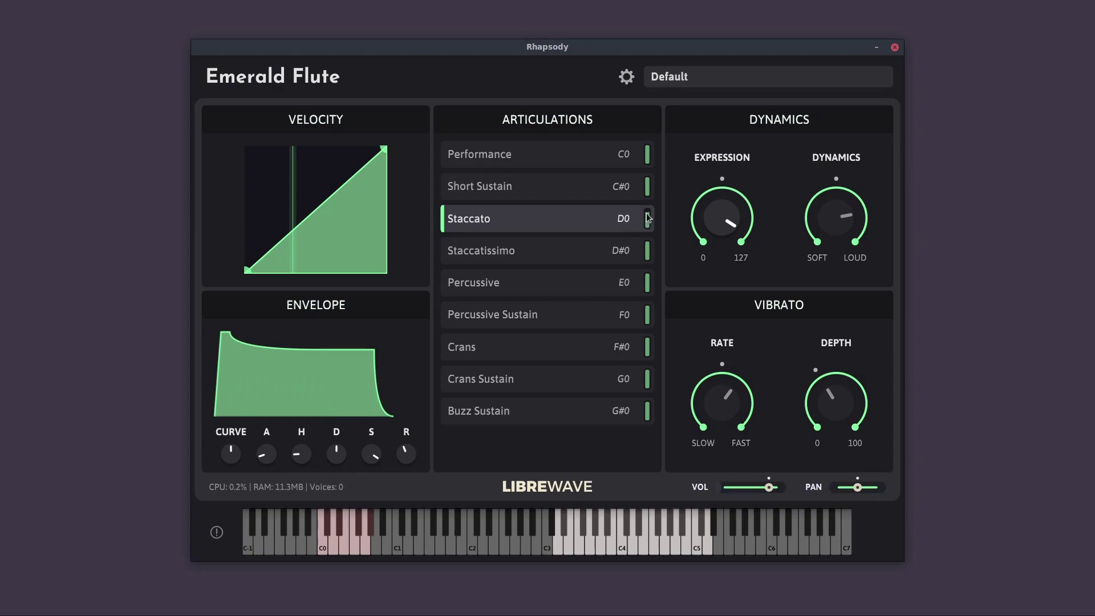
left_click(539, 251)
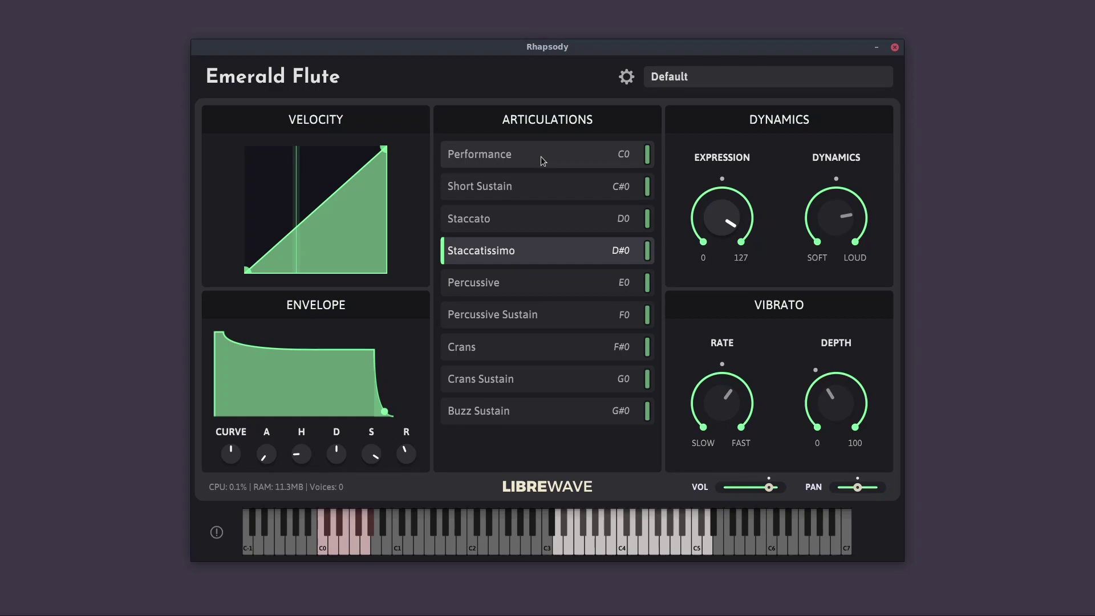
mouse_move(641, 217)
left_mouse_down()
mouse_move(649, 229)
mouse_move(649, 210)
left_mouse_up()
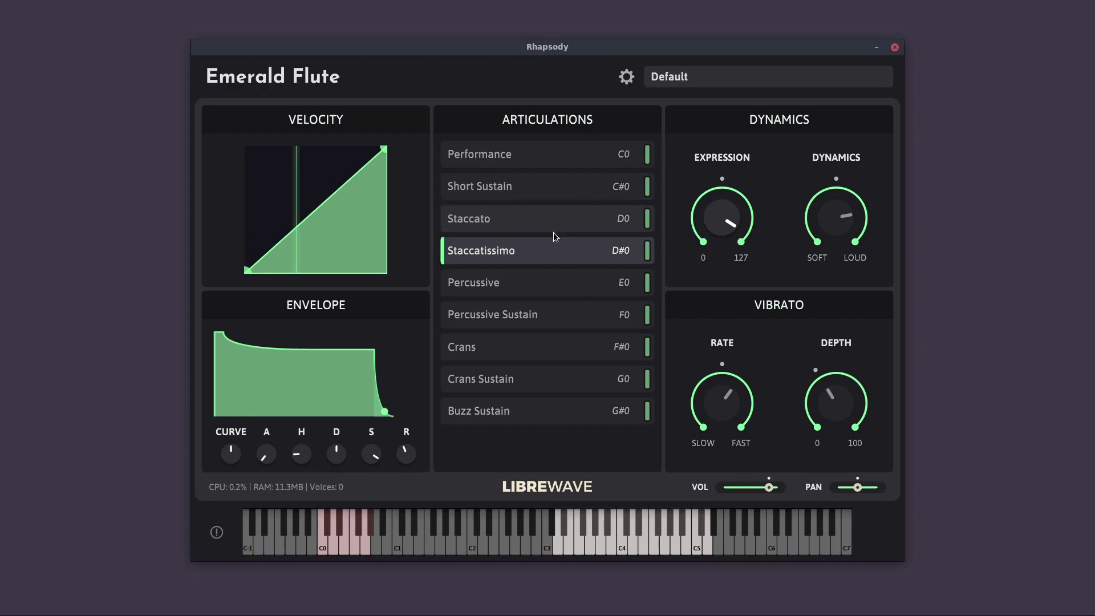
- Compare the envelopes of the Percussive, Staccatissimo, Staccato and Crans articulations, and return to the Performance articulation
left_click_drag(271, 454, 299, 402)
left_click_drag(334, 465, 407, 440)
left_click(492, 292)
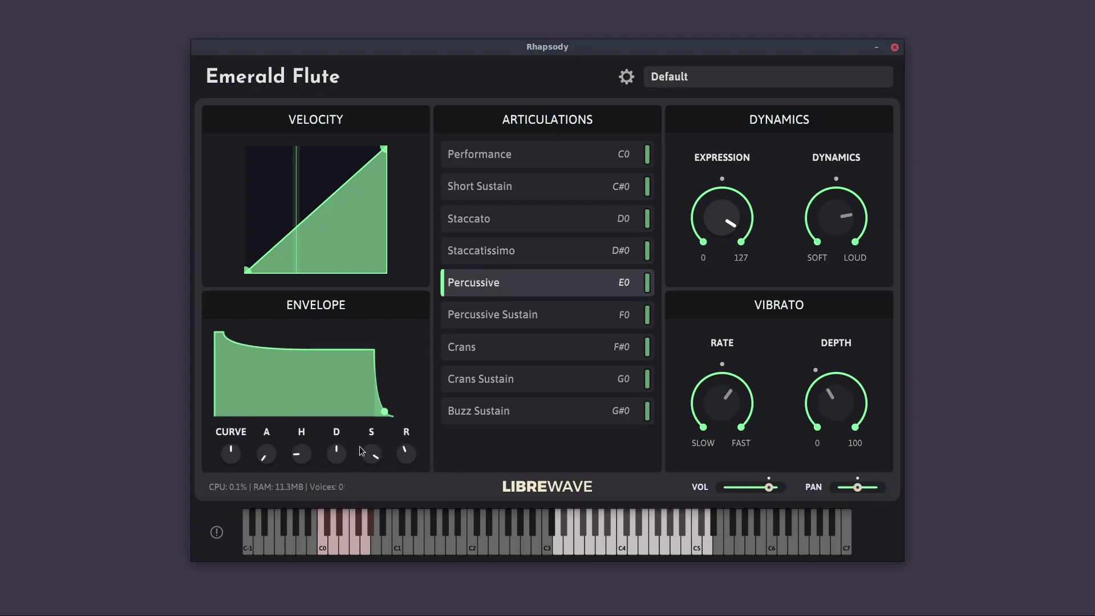
left_click(472, 246)
left_click(474, 226)
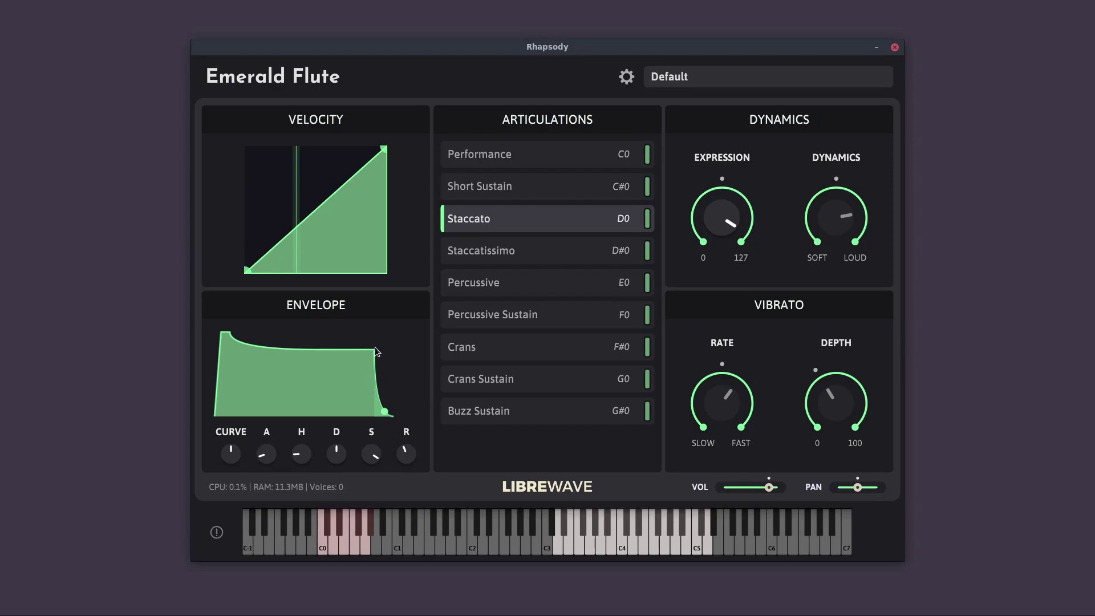
left_click(531, 348)
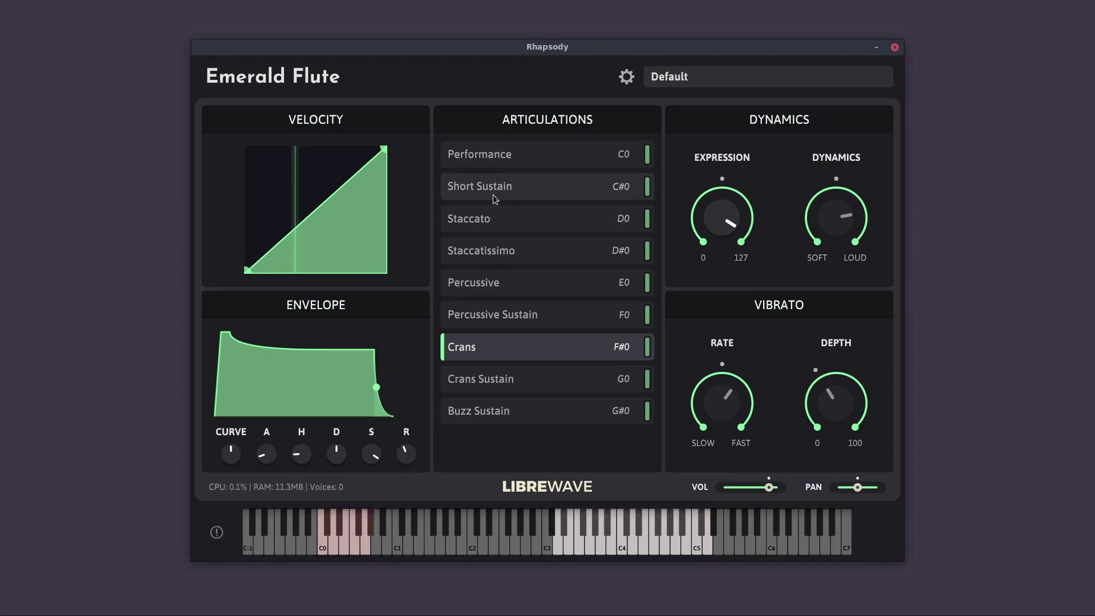
left_click(494, 155)
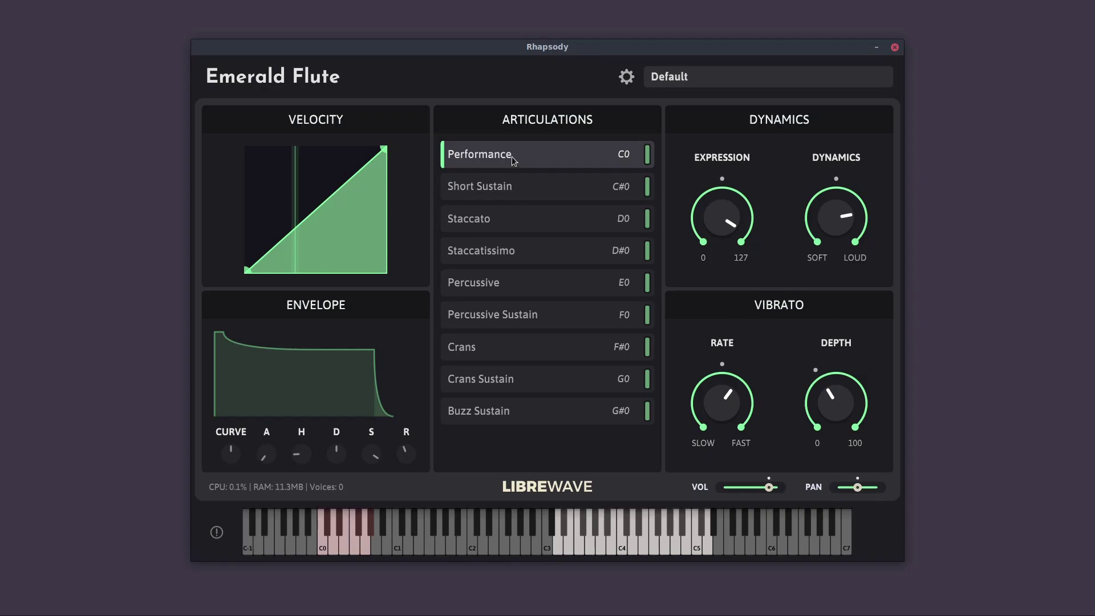
- Load the Celtic Harp preset of the Michaelas Harp library from the Factory bank's Natural category
left_click(729, 83)
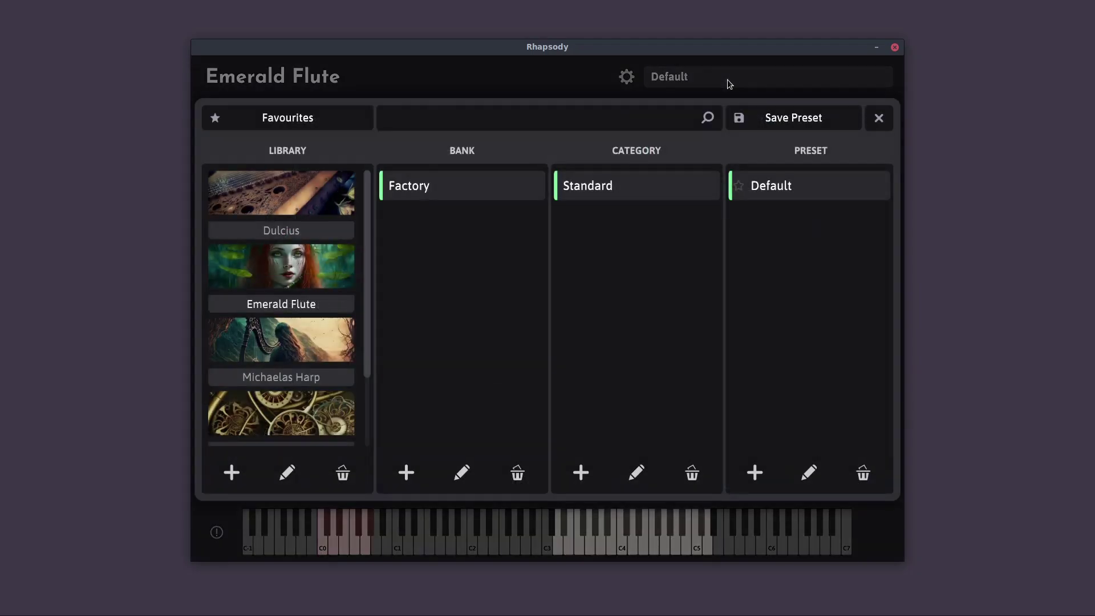
left_click(287, 347)
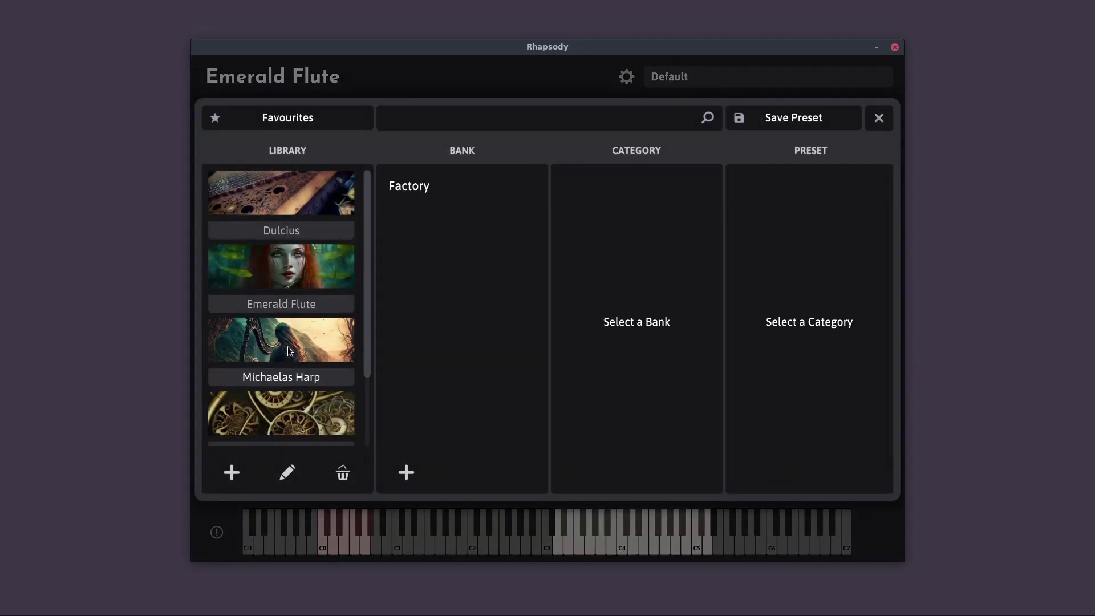
left_click(466, 186)
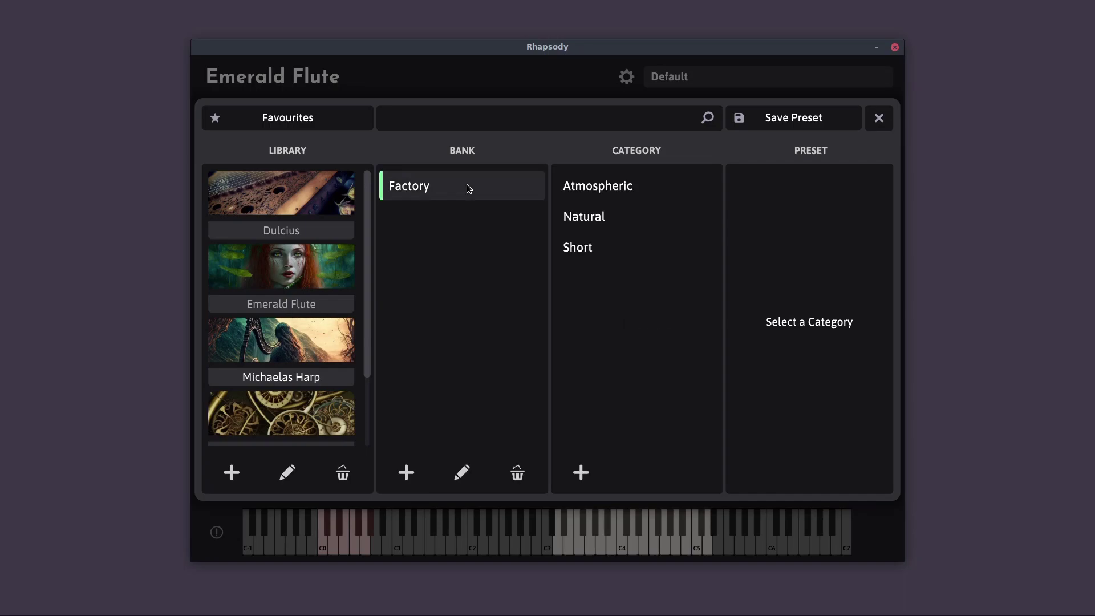
left_click(622, 217)
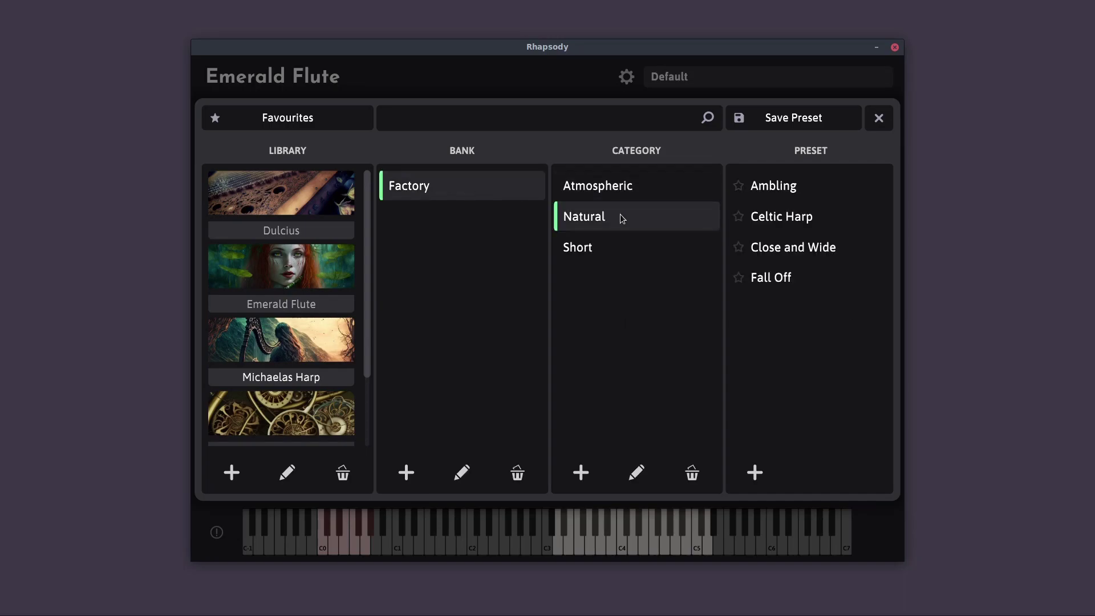
left_click(810, 218)
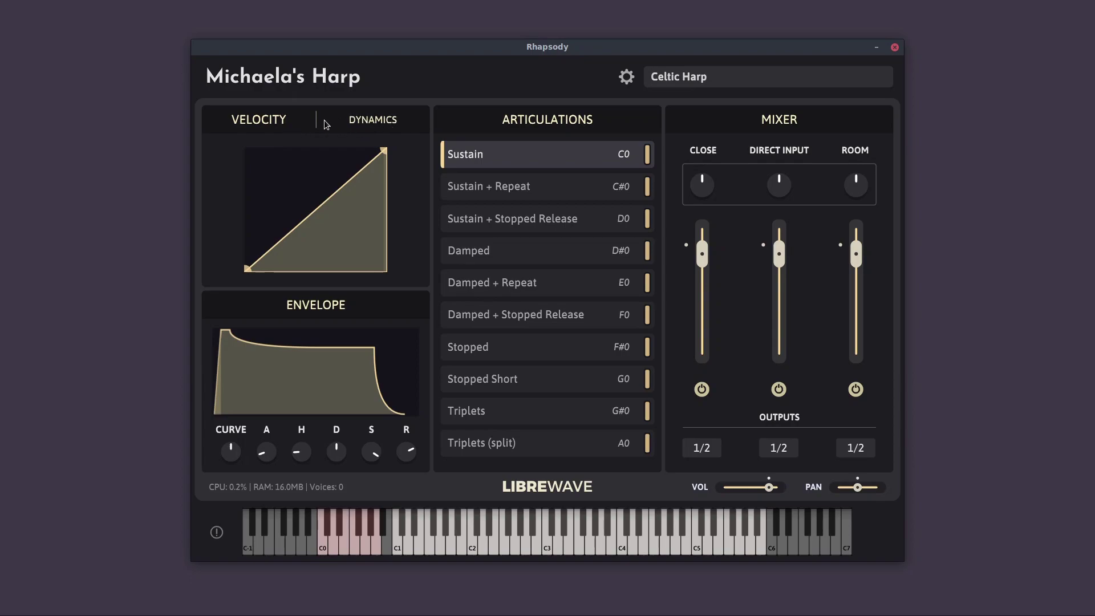
- Show the harp's dynamics controls to check the Expression knob, and return to the velocity curve
left_click(370, 121)
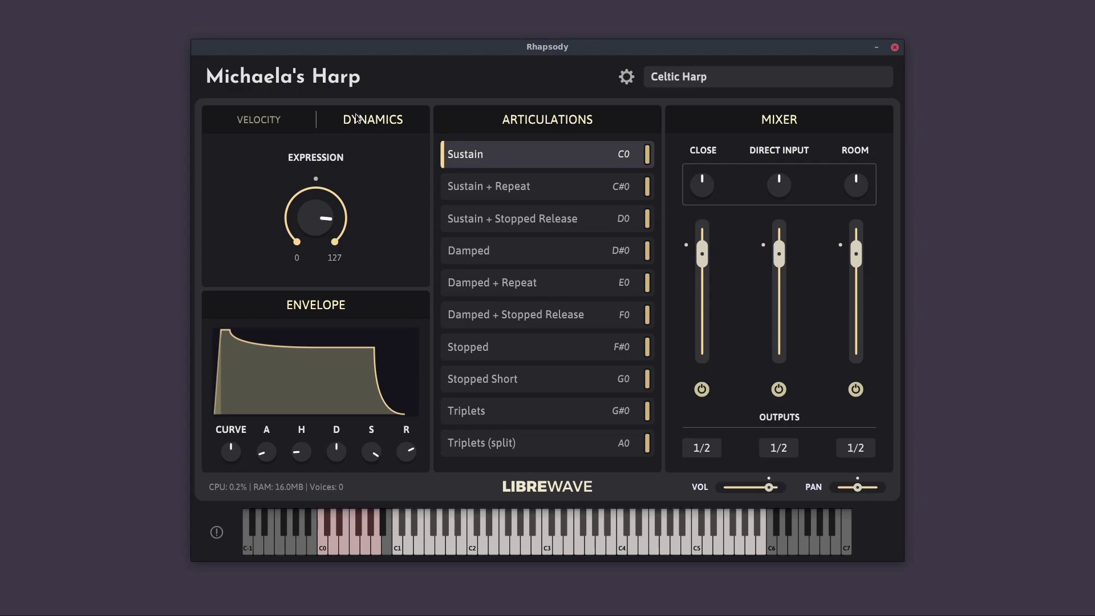
left_click_drag(321, 204, 321, 221)
left_click(271, 123)
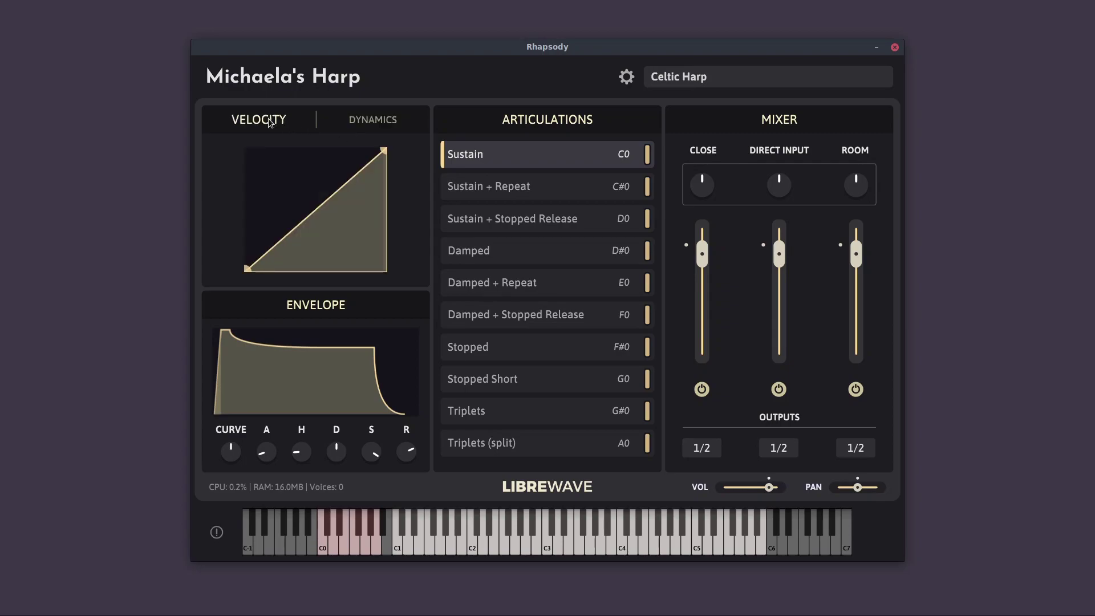